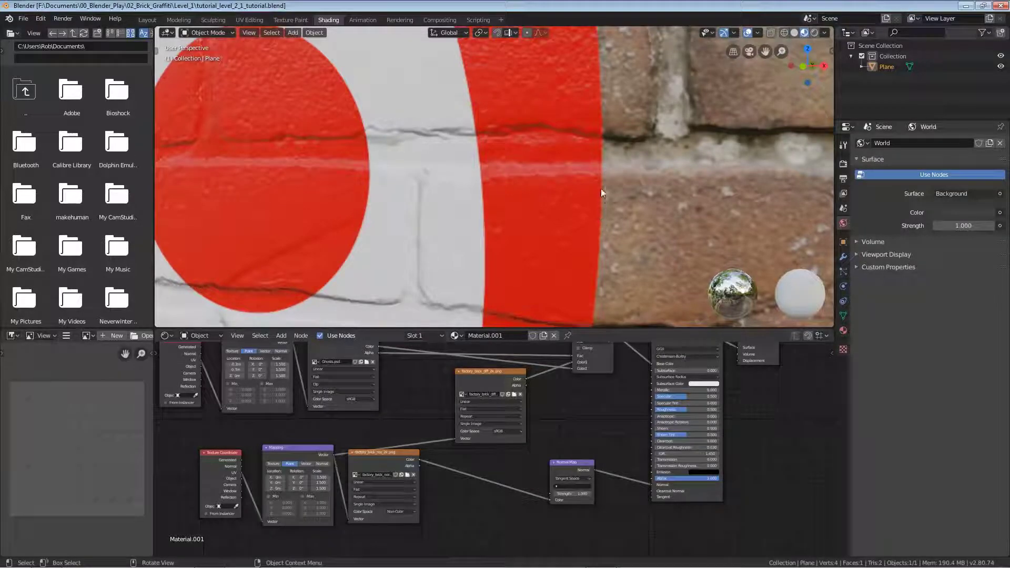
scroll(583, 210, down, 8)
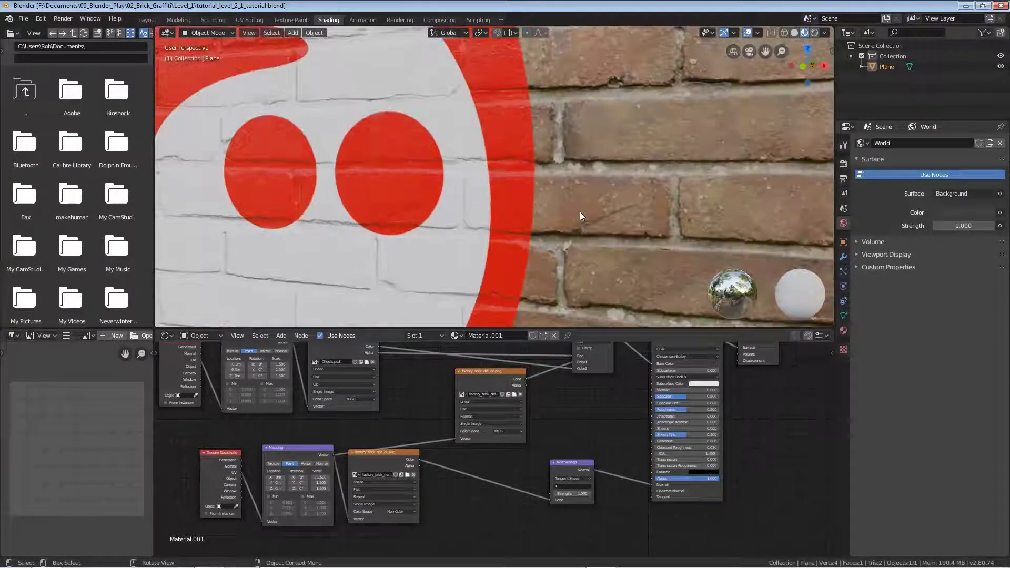
shift+middle_drag(440, 235, 509, 229)
scroll(466, 234, down, 3)
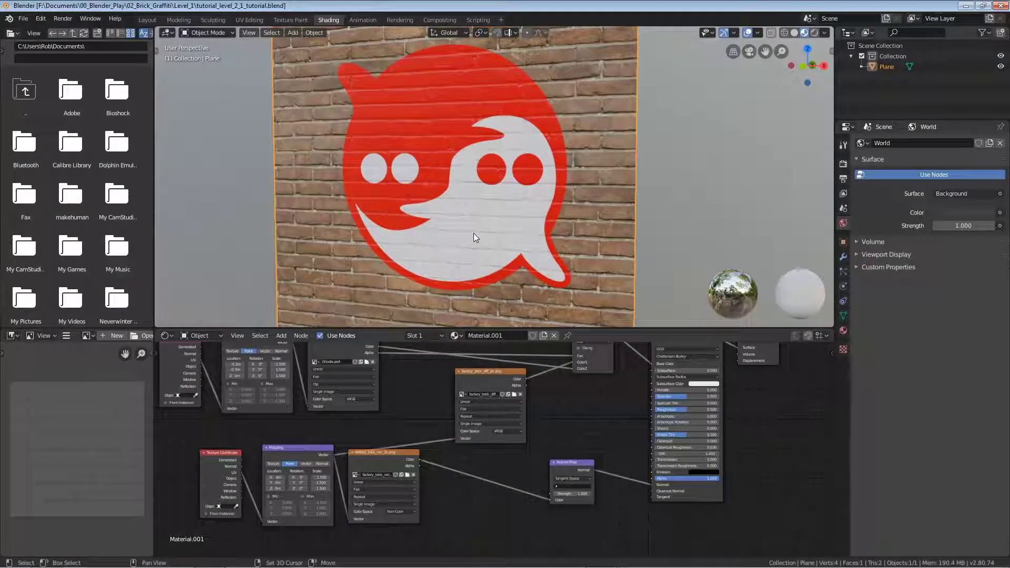
shift+middle_drag(427, 215, 477, 232)
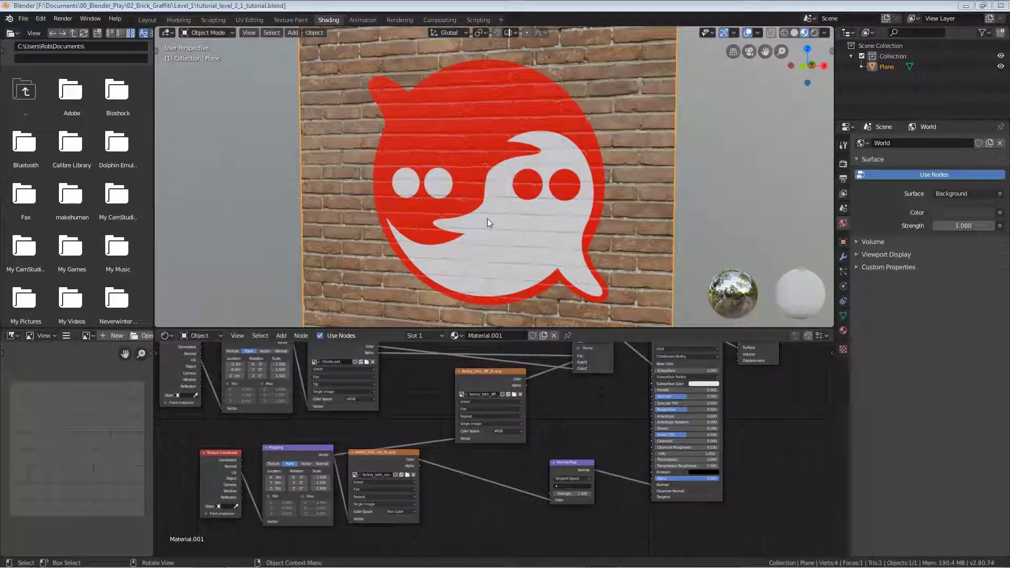
Switch to Photoshop, add a layer mask to the ghost artwork's Layer 1, and bring up the presets of the Brush tool.
key(alt+Tab)
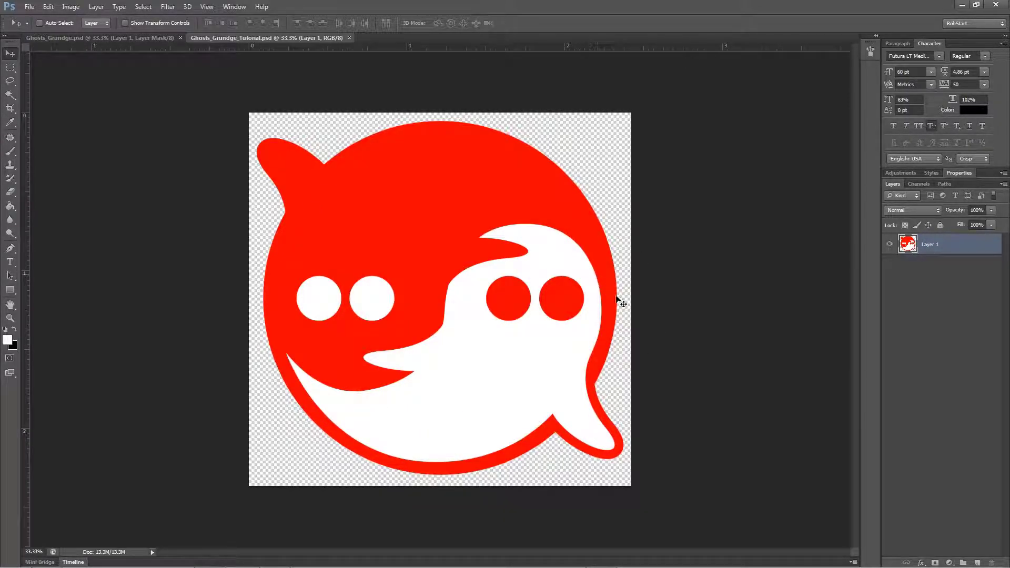
click(935, 562)
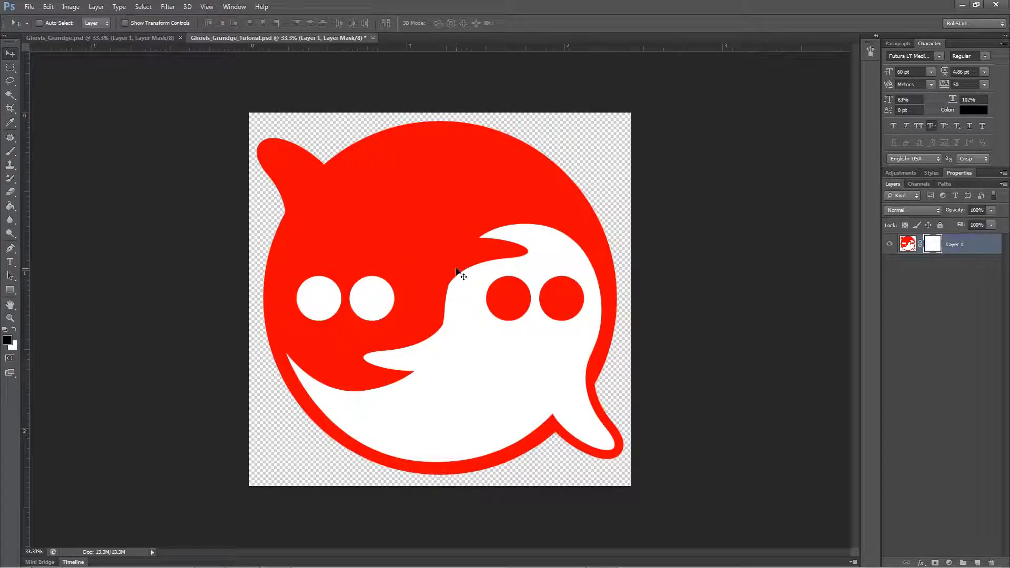
key(b)
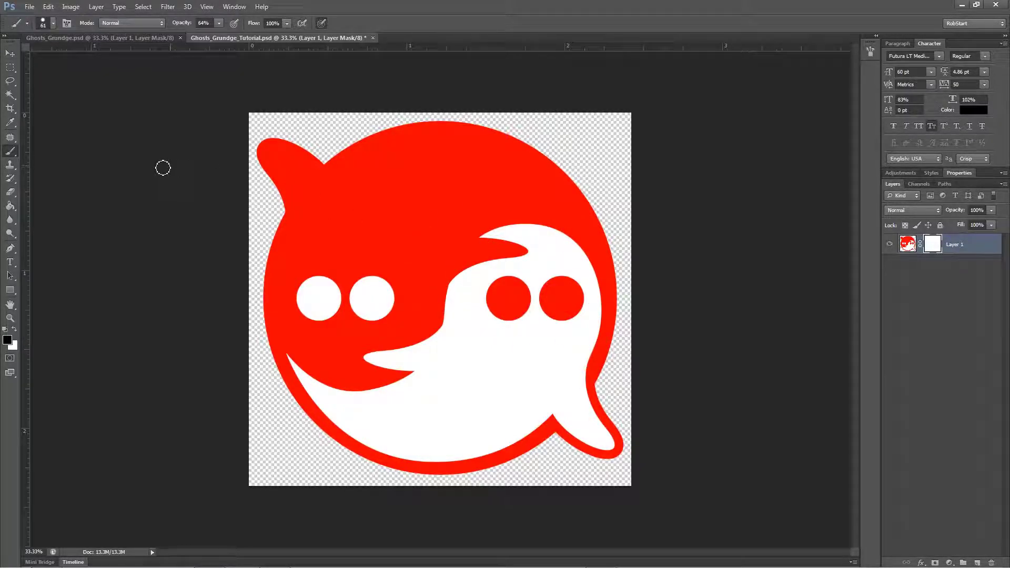
click(53, 22)
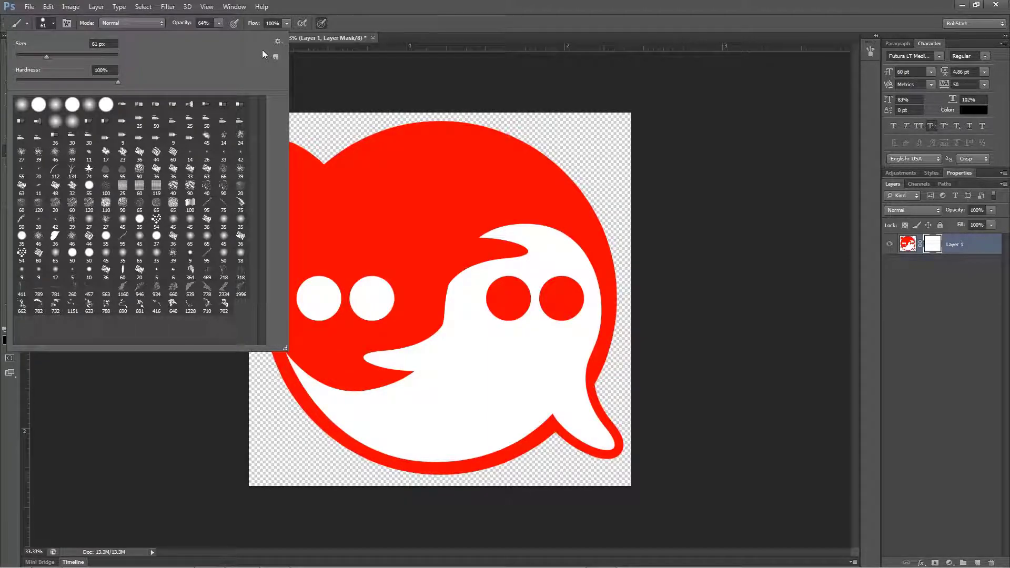
click(278, 41)
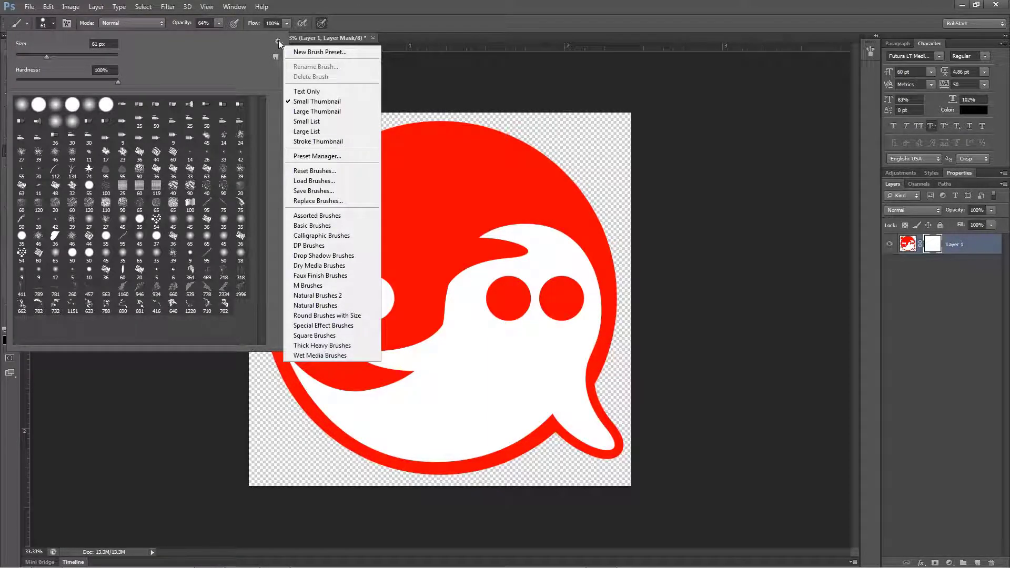
click(326, 181)
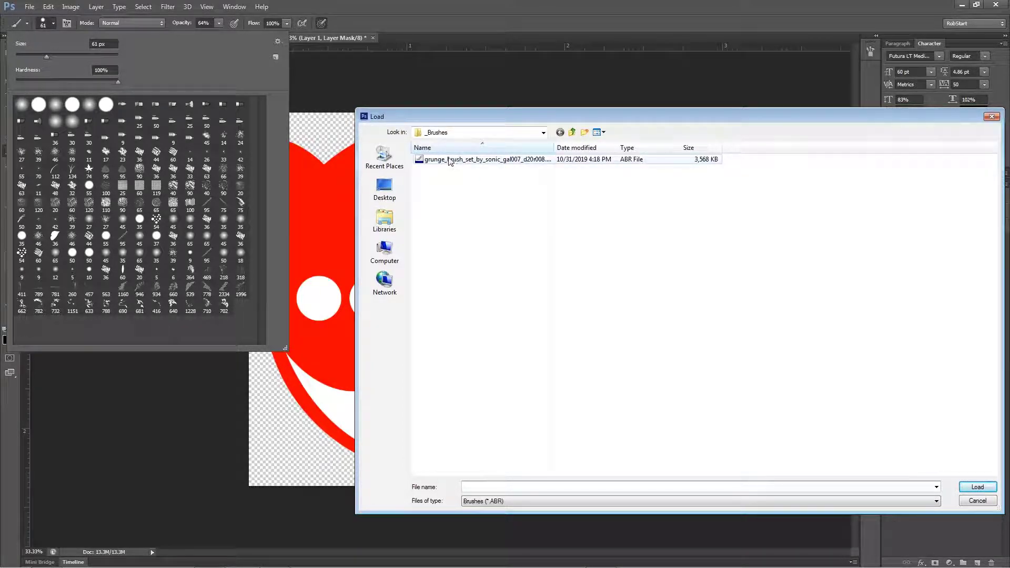
click(978, 501)
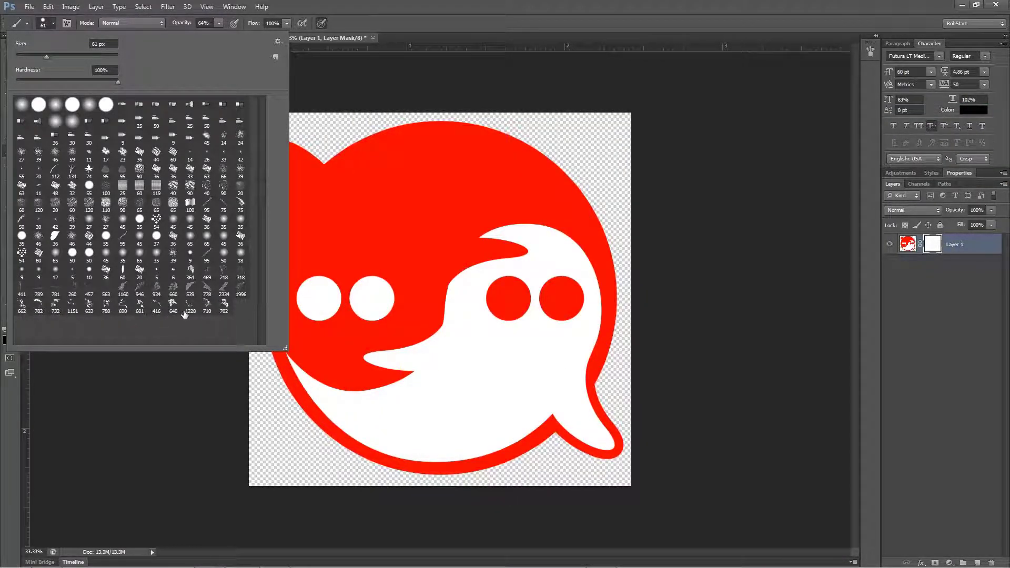
Paint a short vertical wear stroke on the mask above the red ghost's eyes with the 1160 px grunge brush at 62% opacity.
click(122, 288)
click(464, 43)
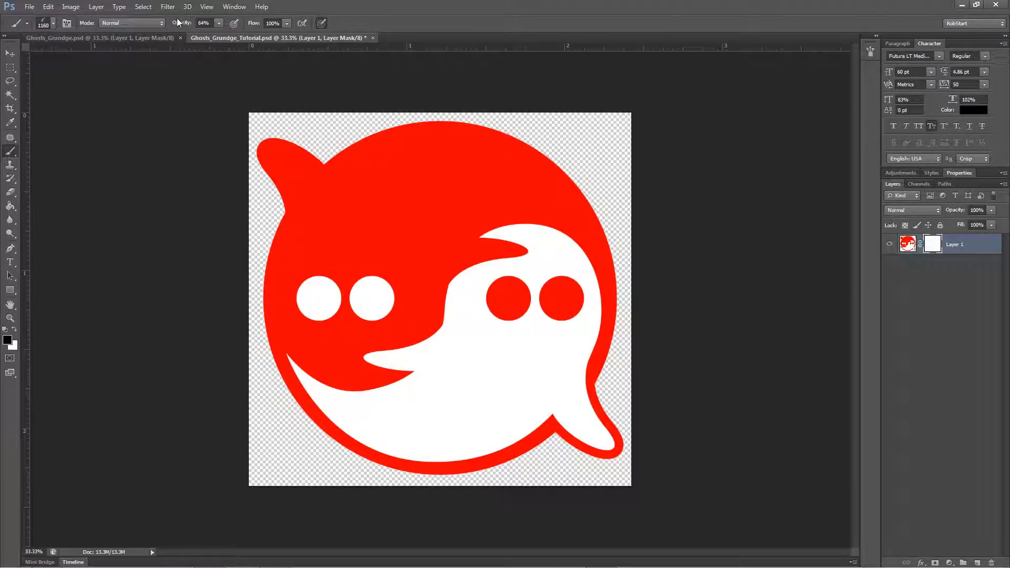
mouse_move(175, 22)
mouse_down()
mouse_move(228, 33)
mouse_move(163, 27)
mouse_up()
drag(316, 161, 316, 254)
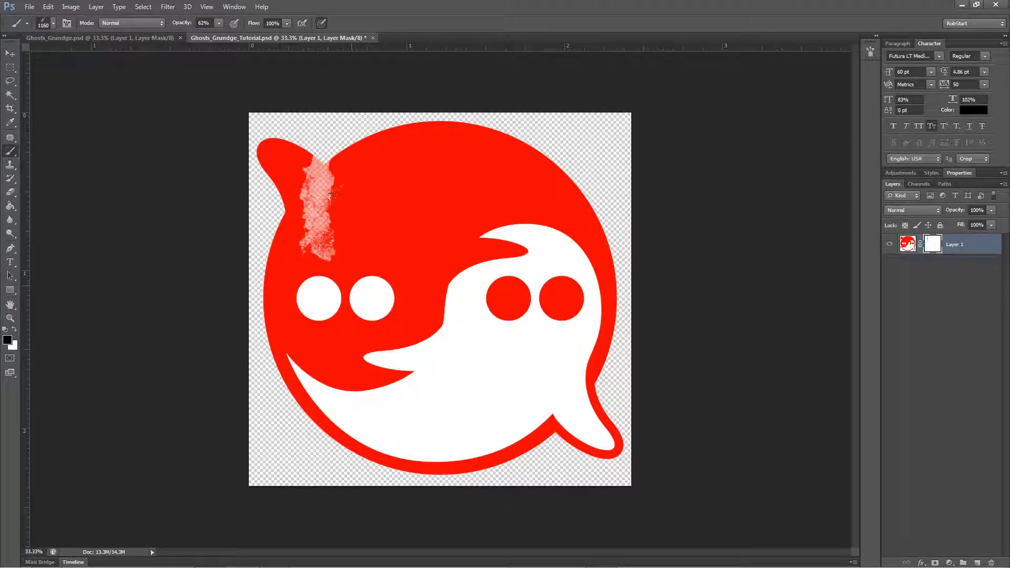
Place the factory_brick_diff_2k texture from the brick folder and enlarge it to cover the whole canvas.
click(29, 7)
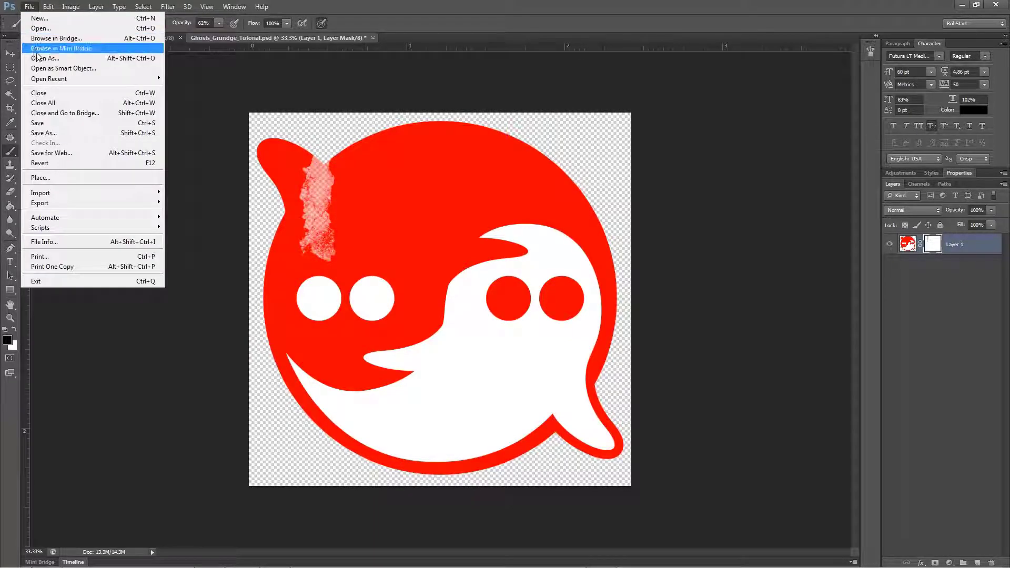
click(56, 175)
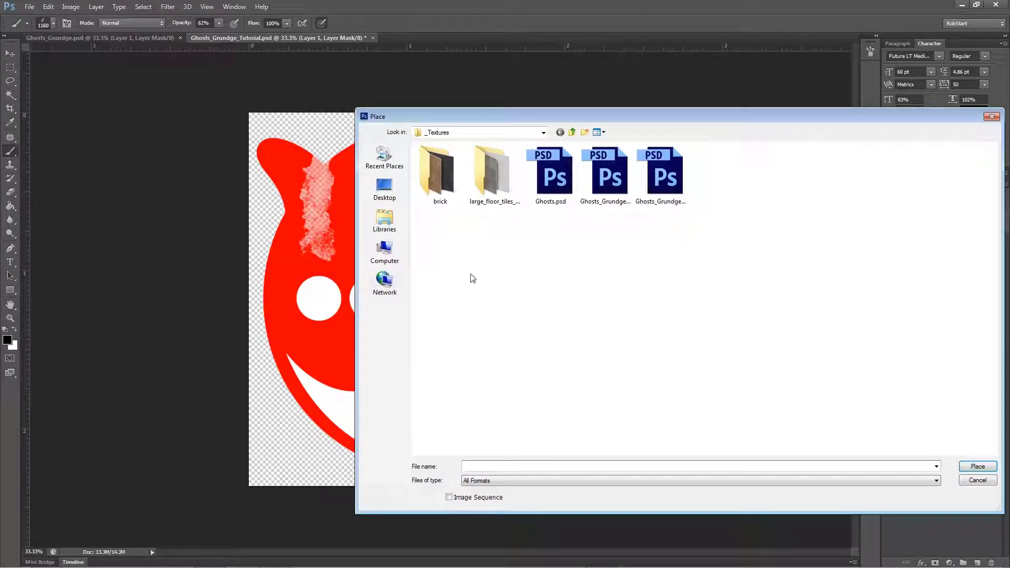
double_click(437, 176)
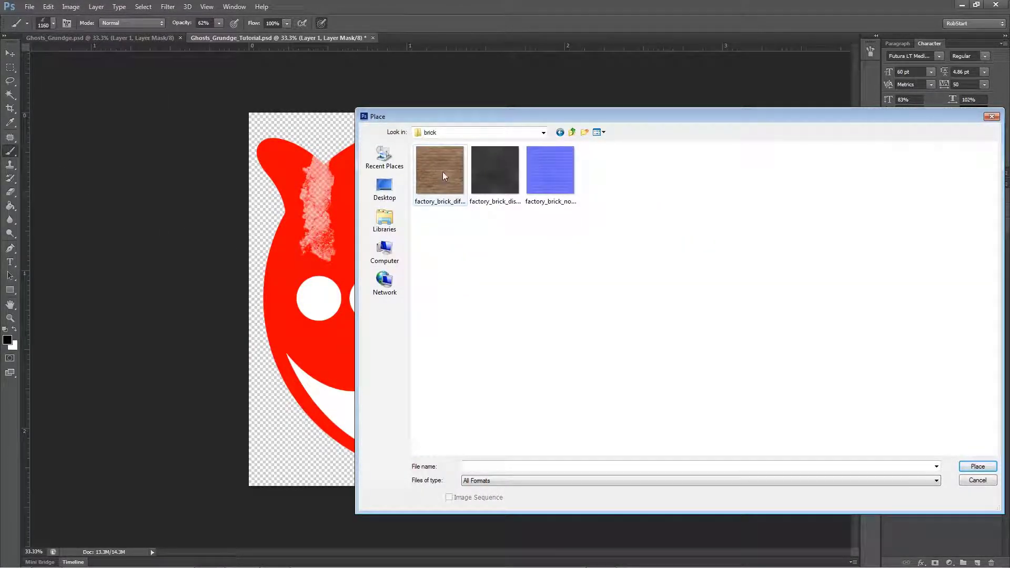
double_click(442, 172)
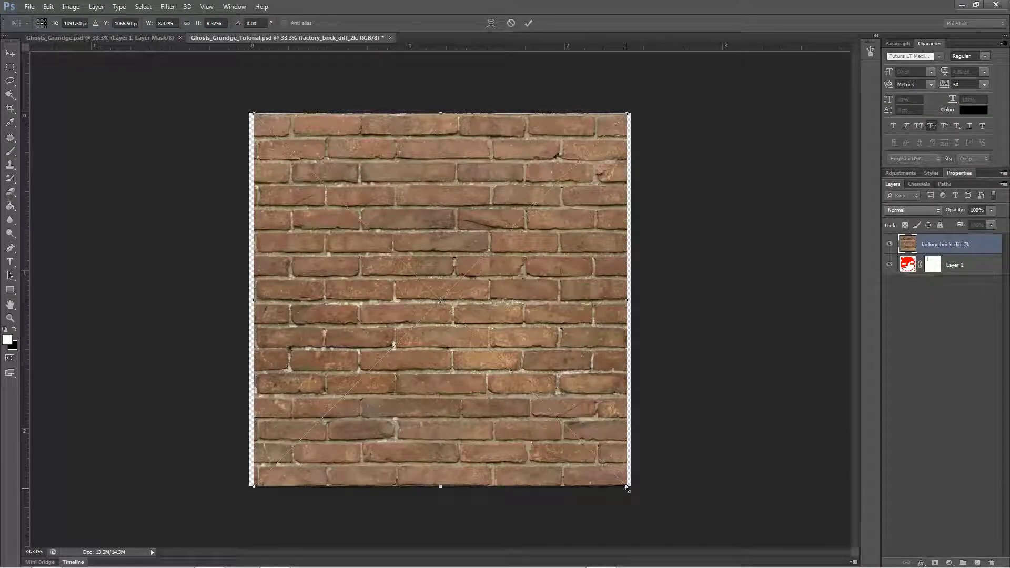
drag(626, 487, 649, 507)
key(Return)
Move the brick texture layer beneath Layer 1 and save the document.
drag(949, 243, 949, 276)
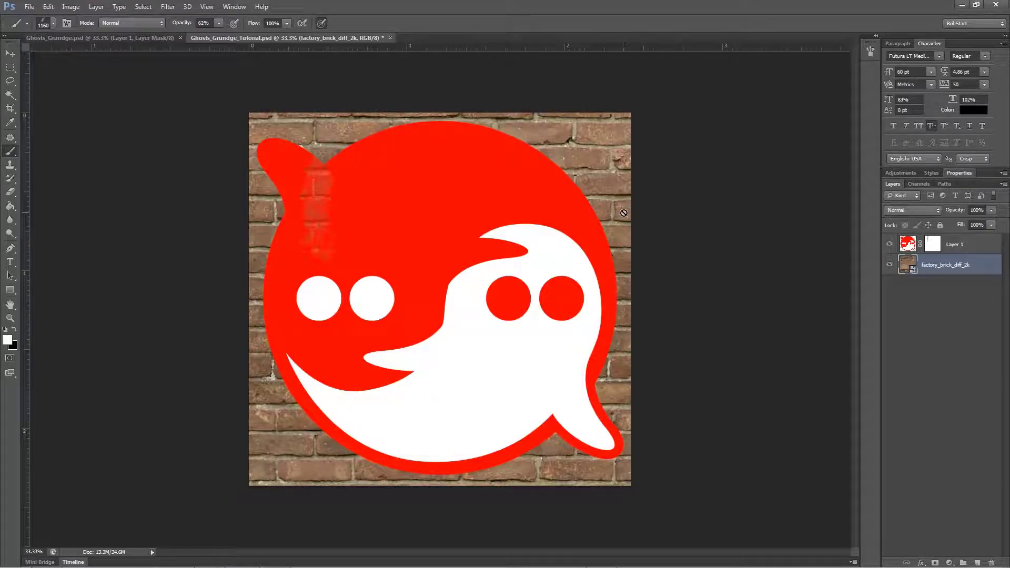
key(ctrl+s)
Stamp the 702 px grunge brush on Layer 1's mask at the circle's upper-right, lower-left and right edges and on the white ghost's middle.
click(54, 23)
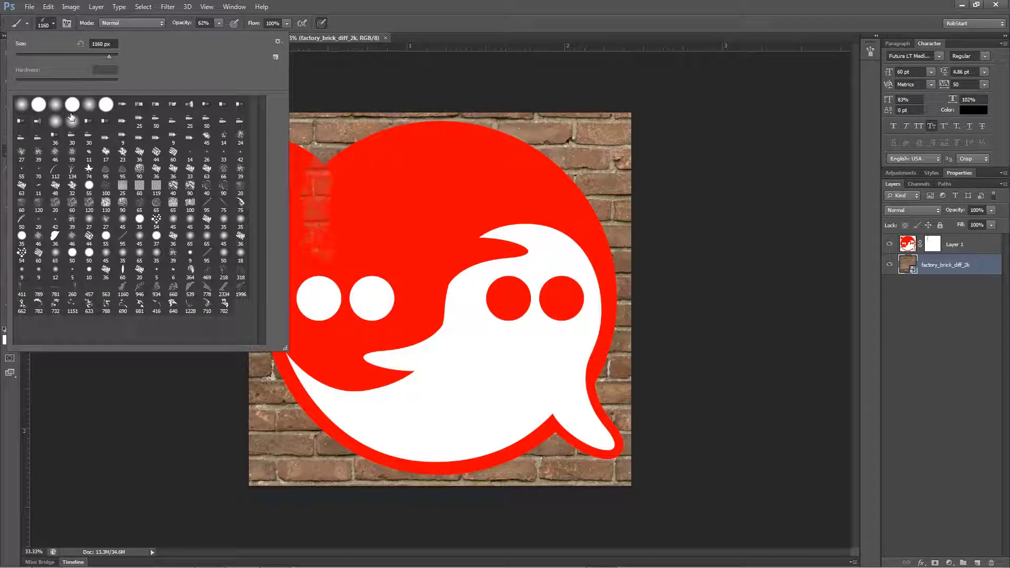
click(224, 305)
click(569, 19)
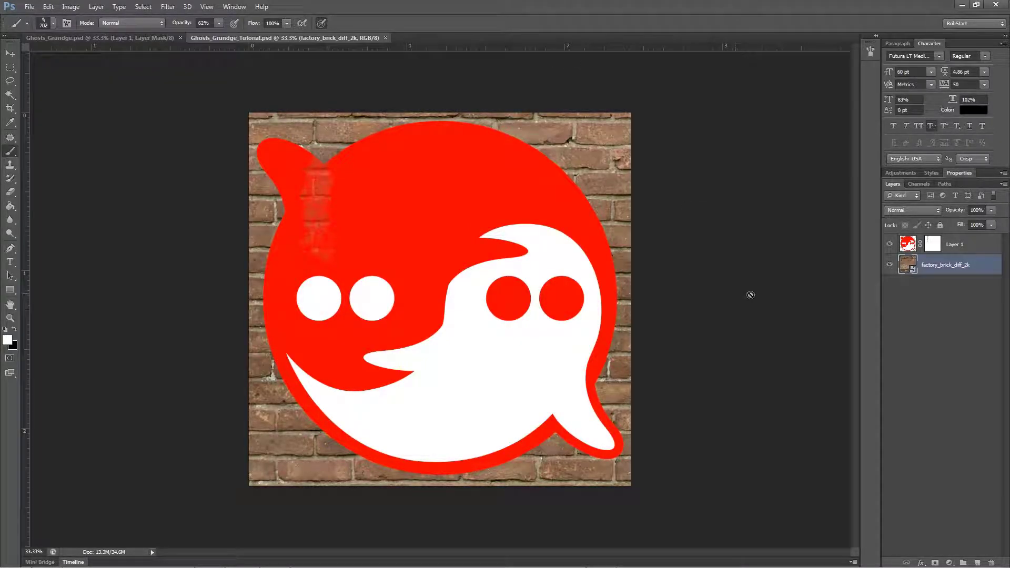
click(933, 246)
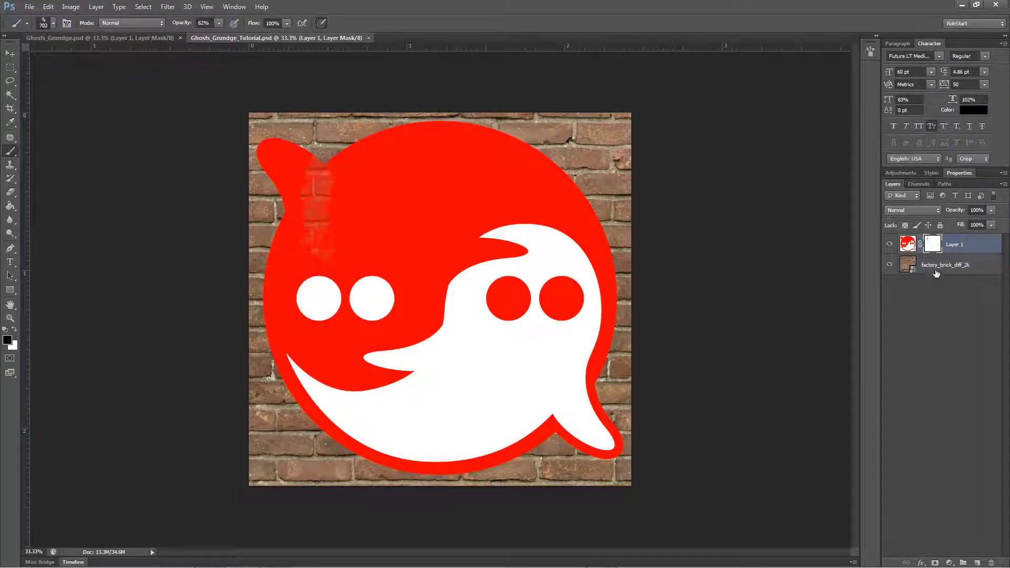
click(934, 269)
click(932, 246)
click(534, 167)
click(326, 418)
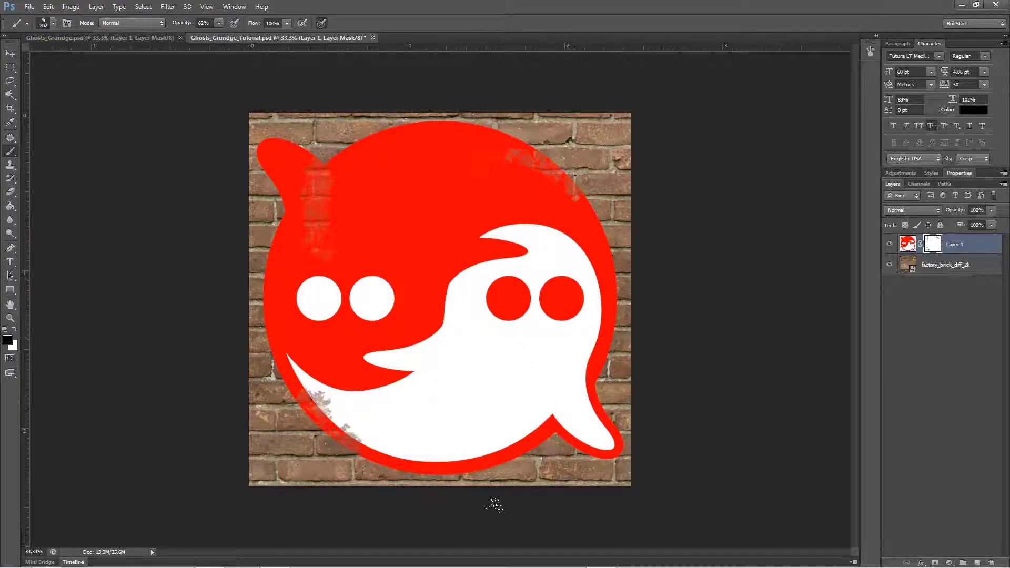
click(568, 342)
click(437, 369)
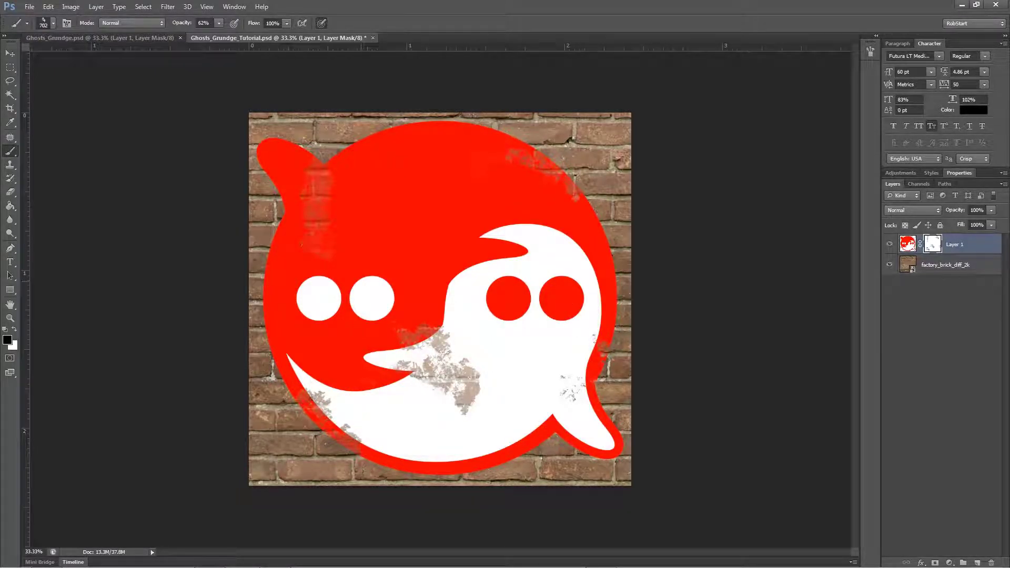
Try a stamp on the red ghost's forehead, undo it, and stamp wear along the circle's top edge instead.
click(396, 228)
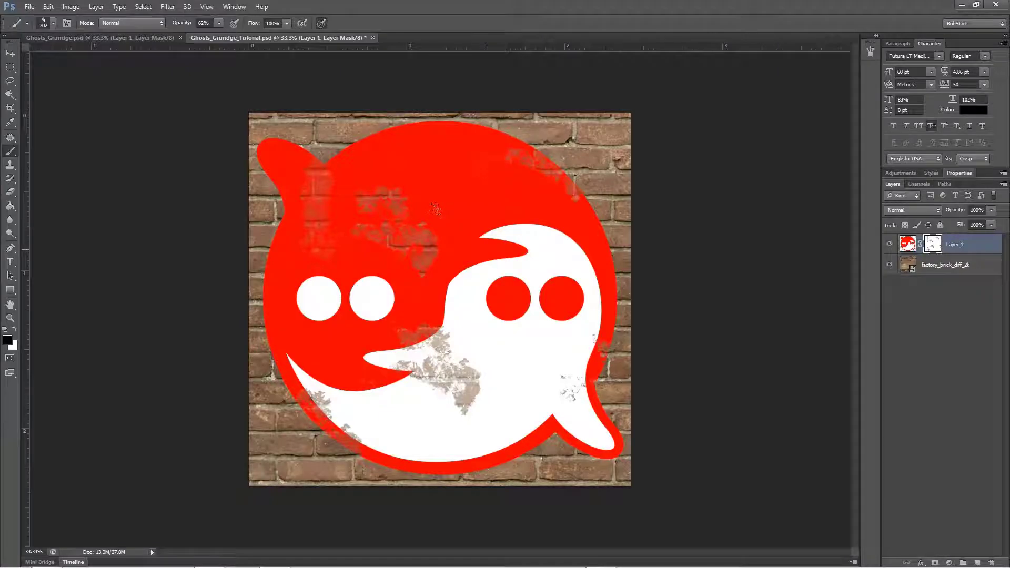
key(ctrl+z)
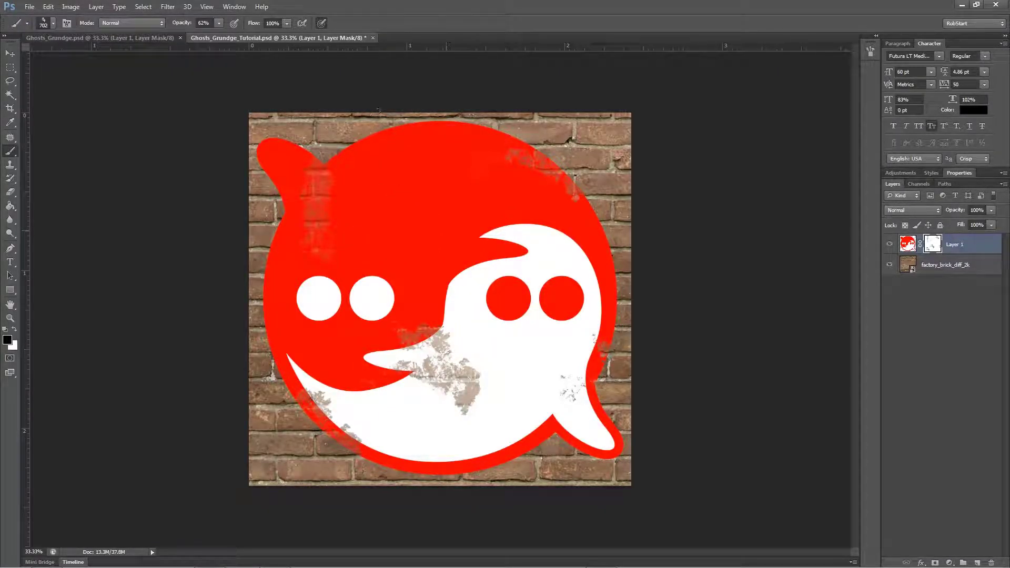
click(370, 90)
click(409, 71)
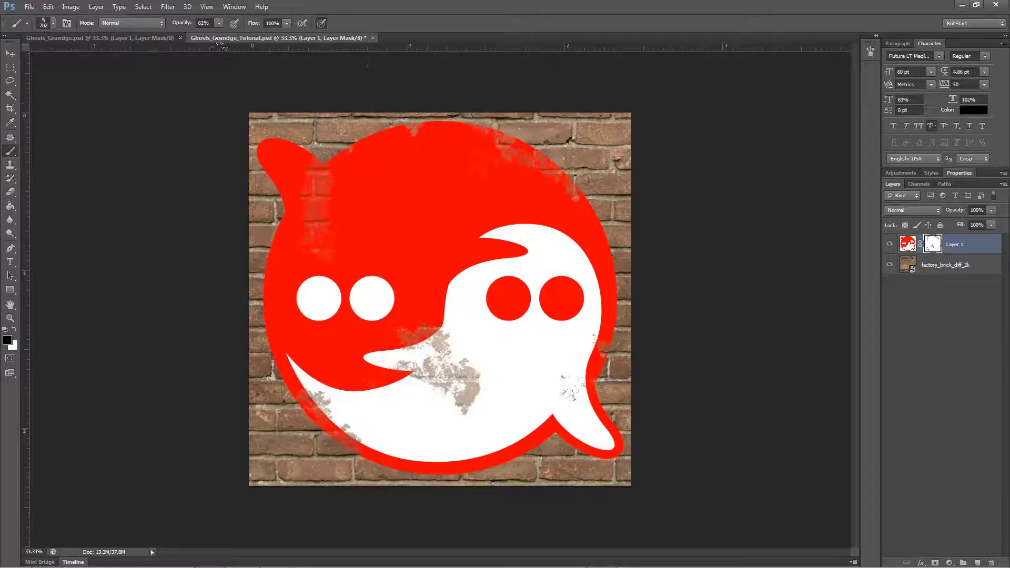
Stamp the 1228 px grunge brush across the mask over the red ghost's head and left eye and the white ghost's face and belly.
click(53, 23)
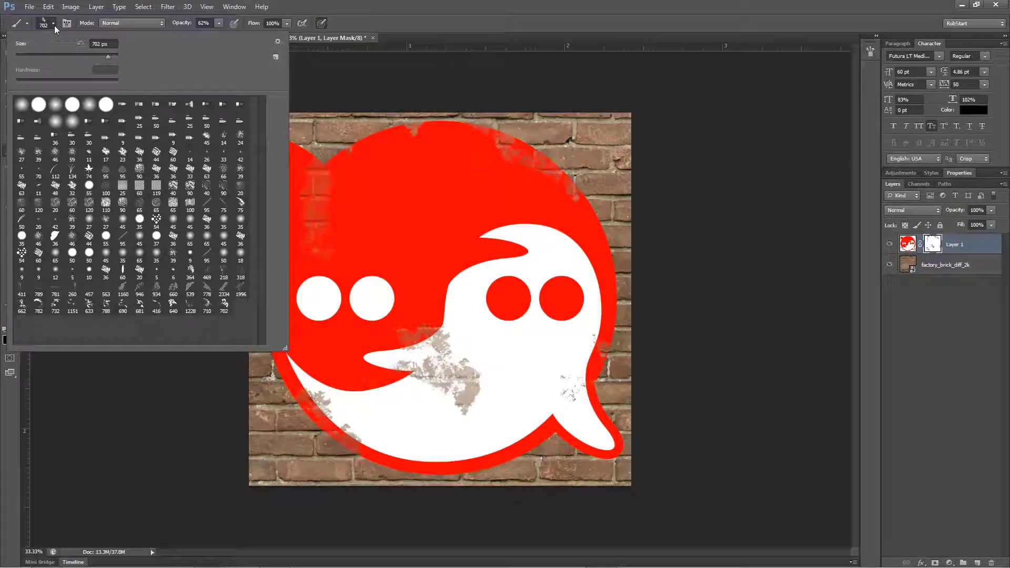
click(190, 305)
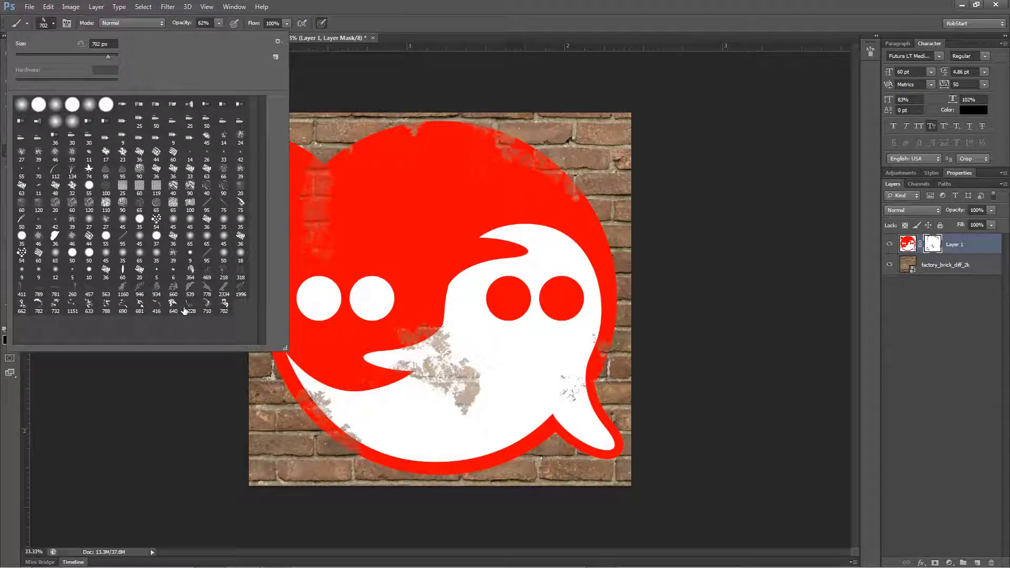
click(525, 20)
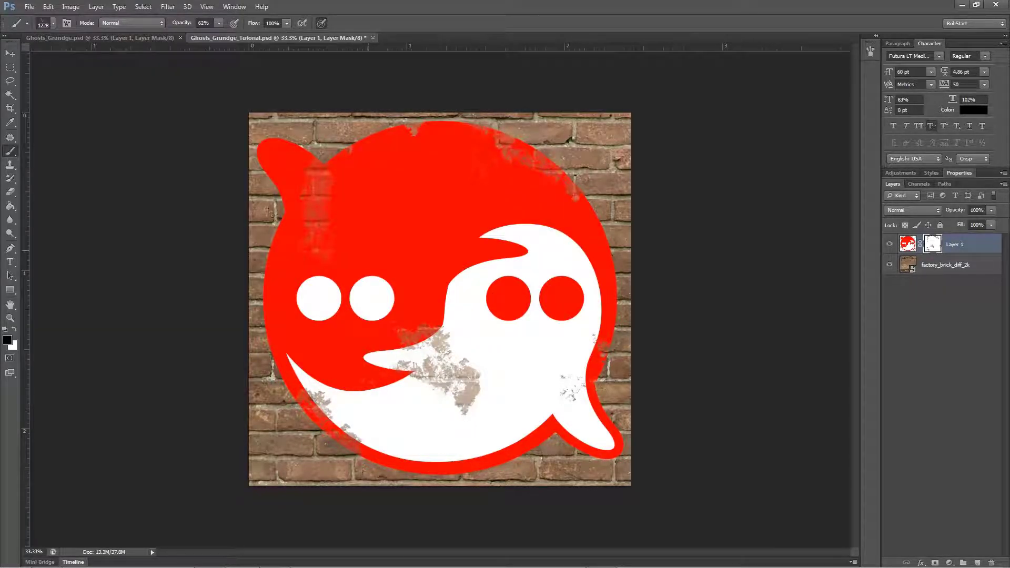
click(326, 107)
click(384, 241)
click(508, 265)
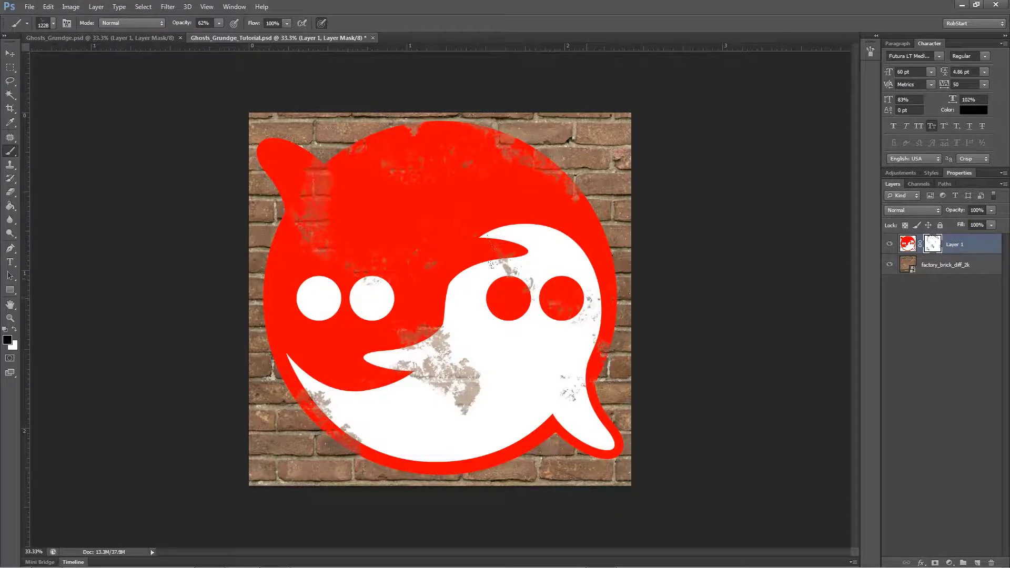
click(389, 401)
click(318, 303)
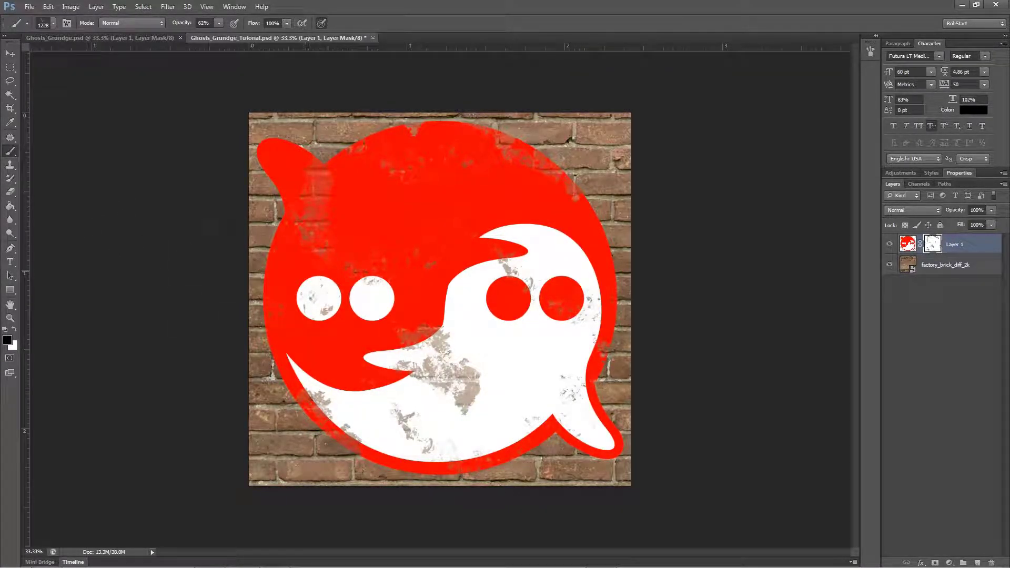
click(585, 339)
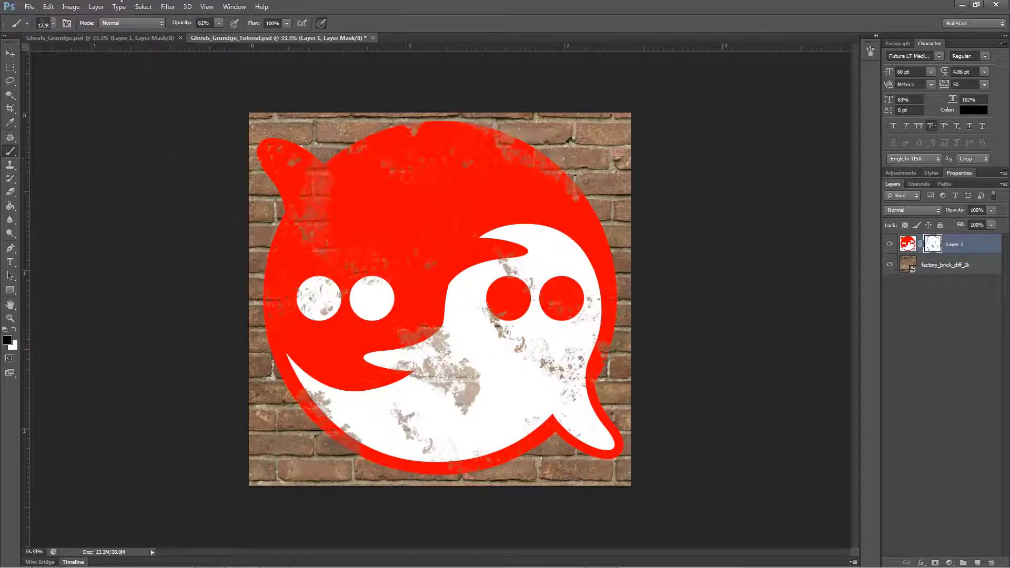
Choose the 662 px grunge brush and wear away patches in the upper part of the red ghost.
click(53, 24)
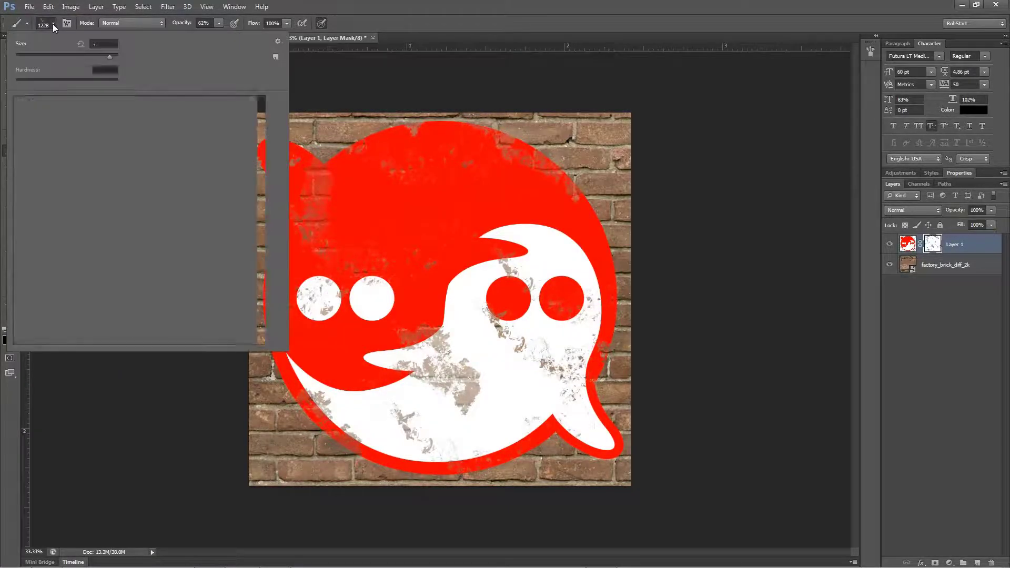
click(21, 305)
click(426, 34)
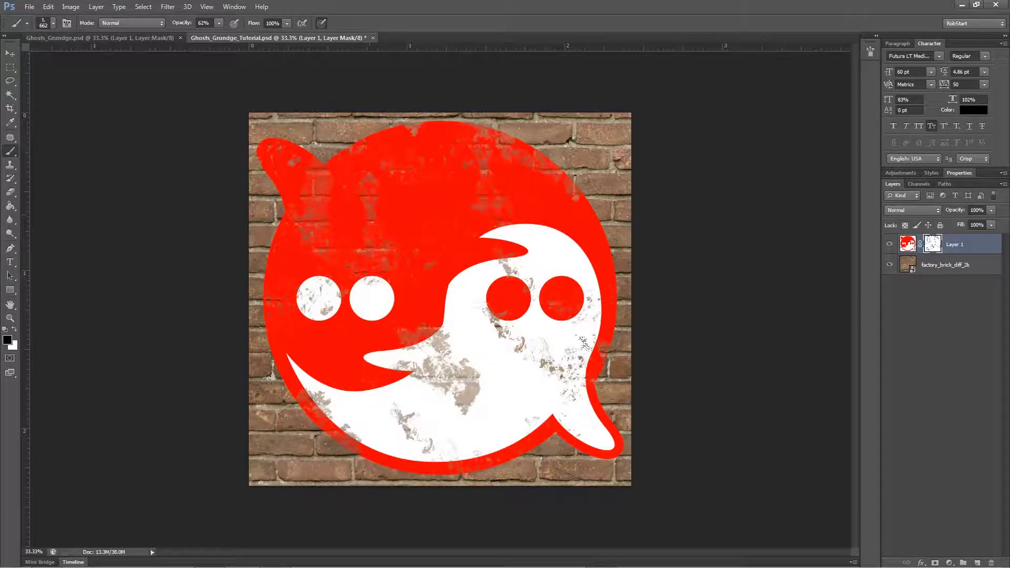
Choose the 681 px grunge brush and enlarge it to 1100 px.
click(53, 24)
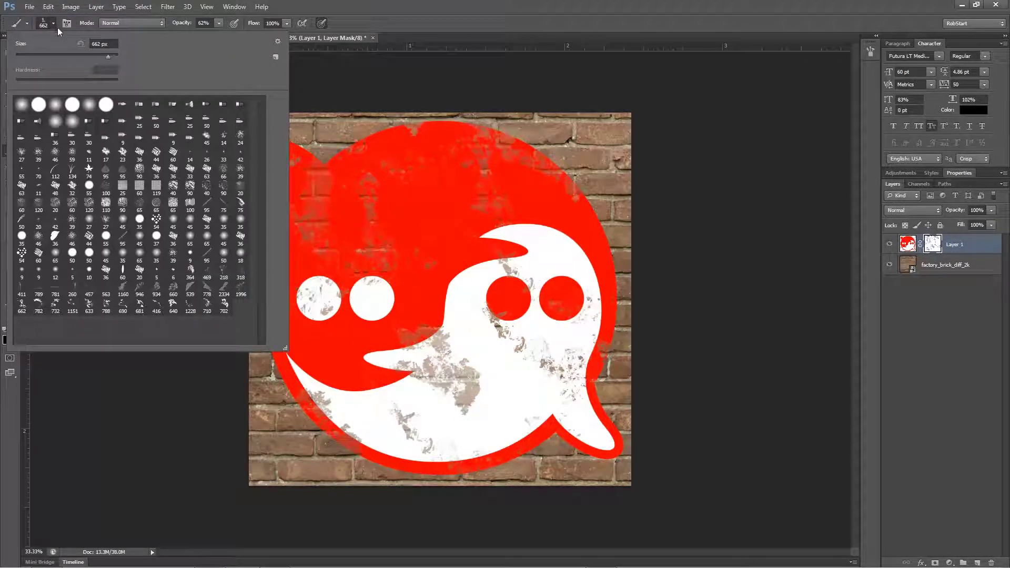
click(139, 304)
click(398, 38)
key(bracketright)
key(bracketright)
key(bracketright)
key(bracketright)
key(bracketright)
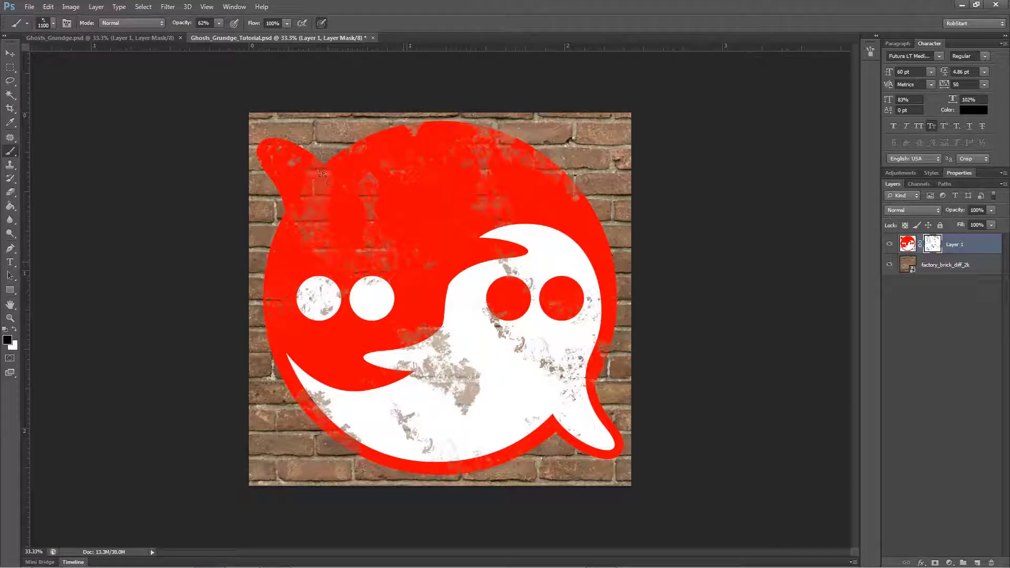
Resize the grunge brush to 900 px and stamp wear on the circle's left edge and upper-right side.
key(bracketleft)
key(bracketright)
key(bracketright)
key(bracketright)
key(bracketright)
key(bracketleft)
key(bracketleft)
key(bracketleft)
key(bracketleft)
key(bracketleft)
key(bracketleft)
key(bracketleft)
click(213, 276)
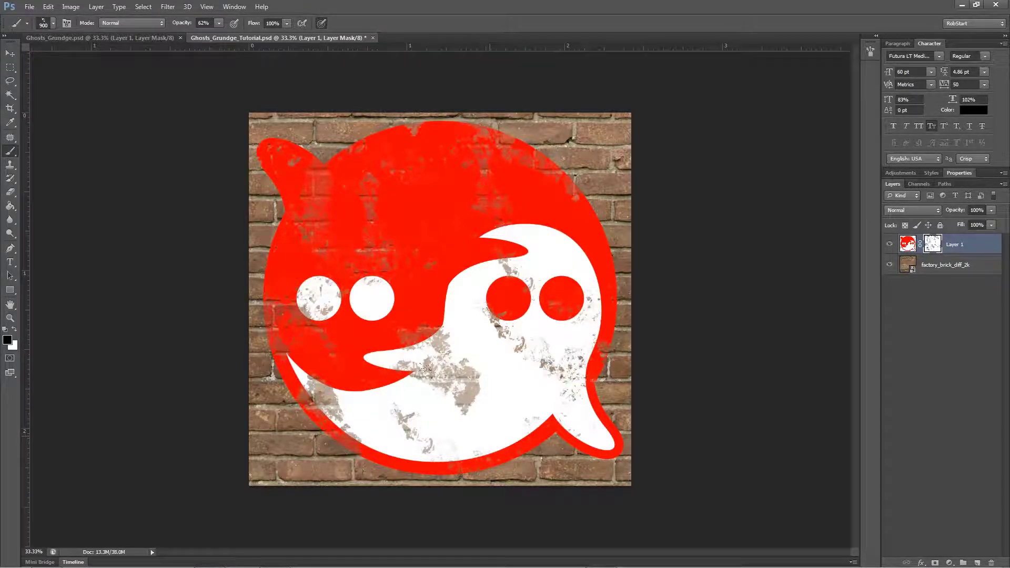
click(524, 176)
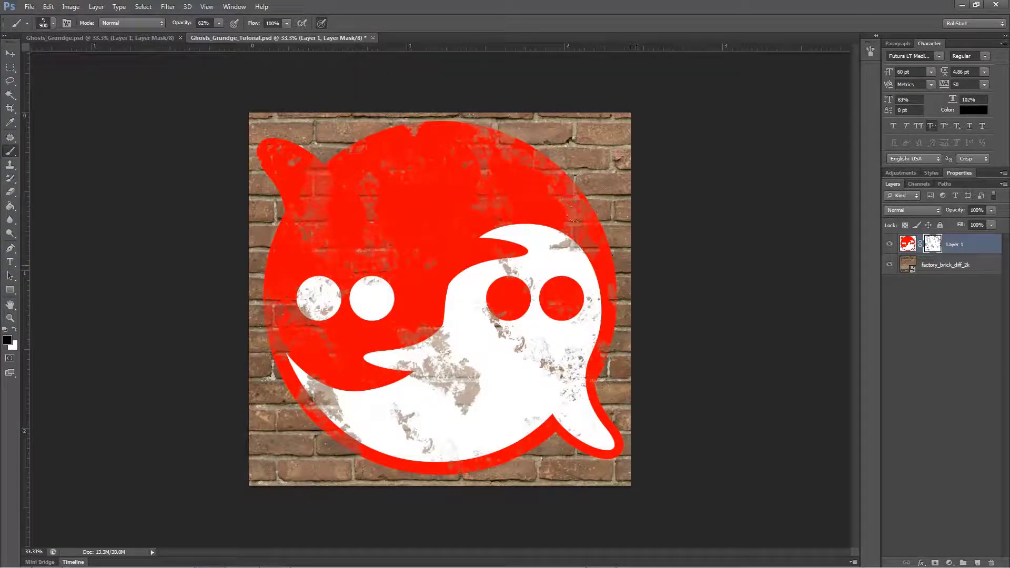
Choose the 640 px grunge brush and wear away the red border along the circle's upper-right and right edge.
click(53, 23)
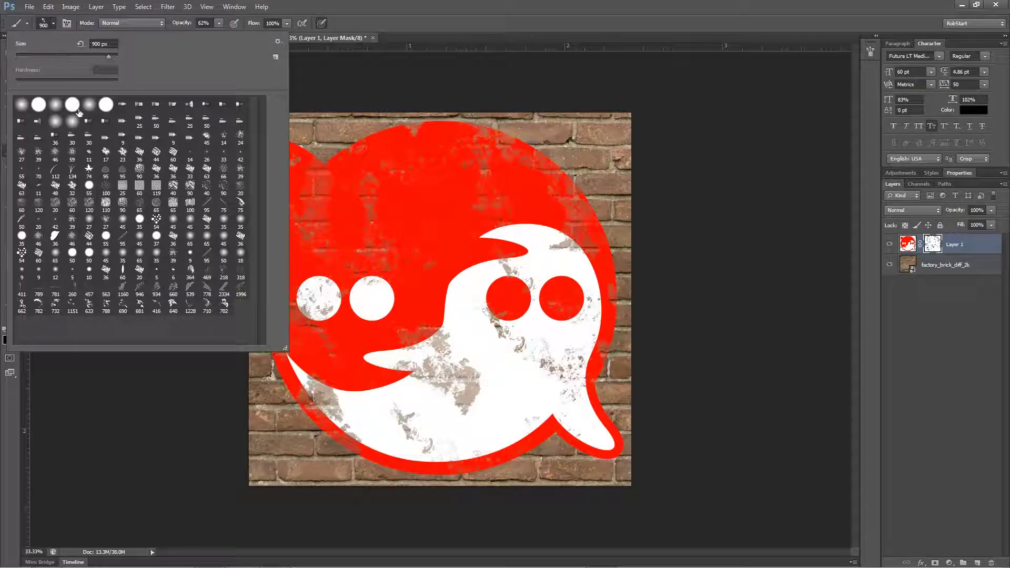
click(171, 310)
click(486, 21)
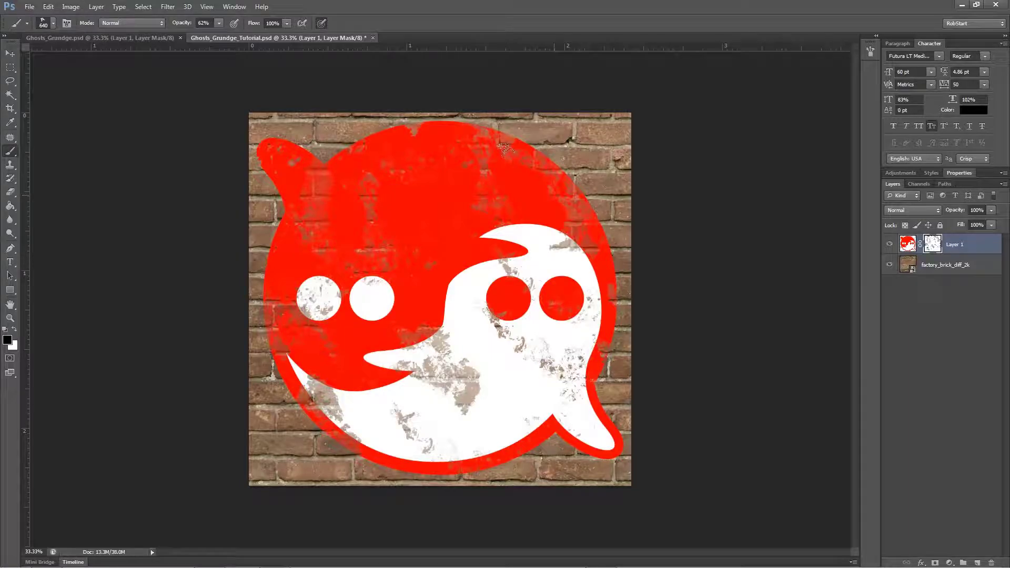
key(ctrl+plus)
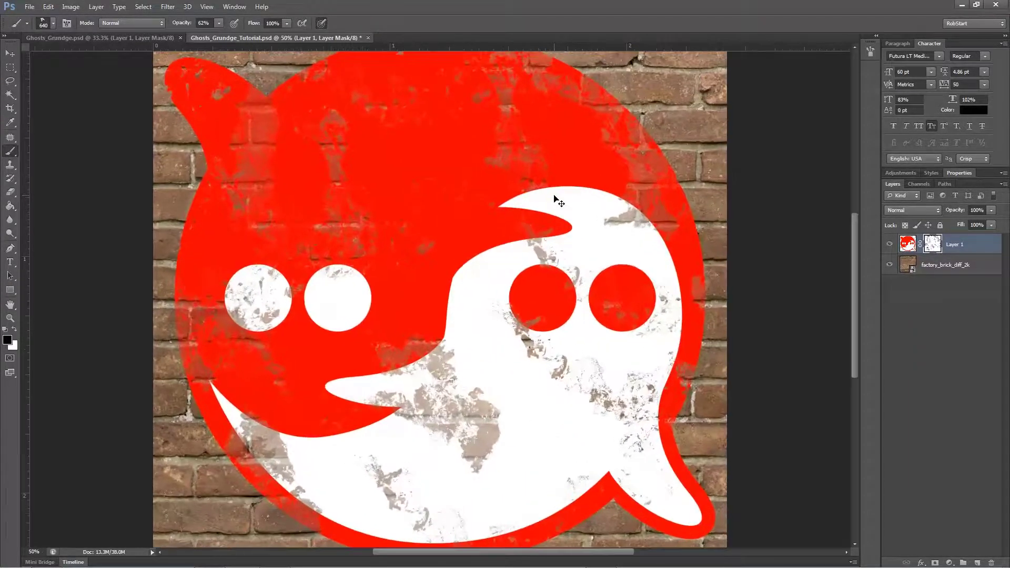
drag(612, 158, 386, 297)
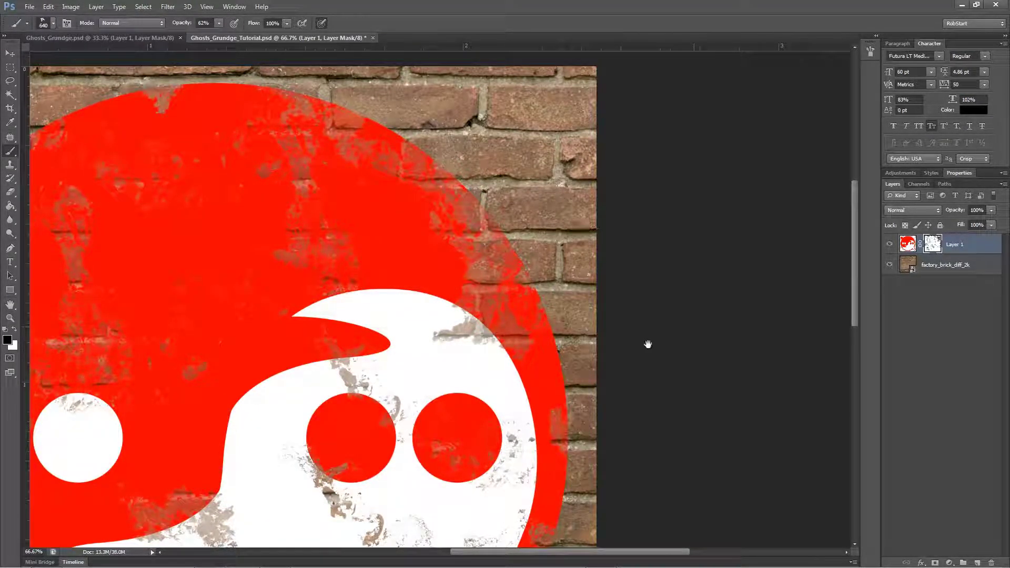
drag(647, 342, 559, 223)
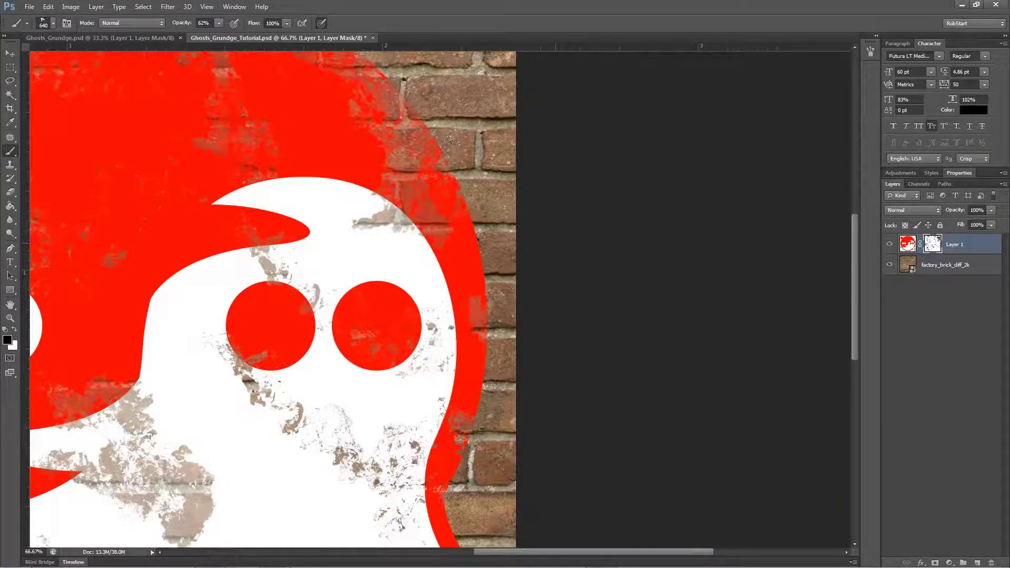
drag(605, 401, 615, 161)
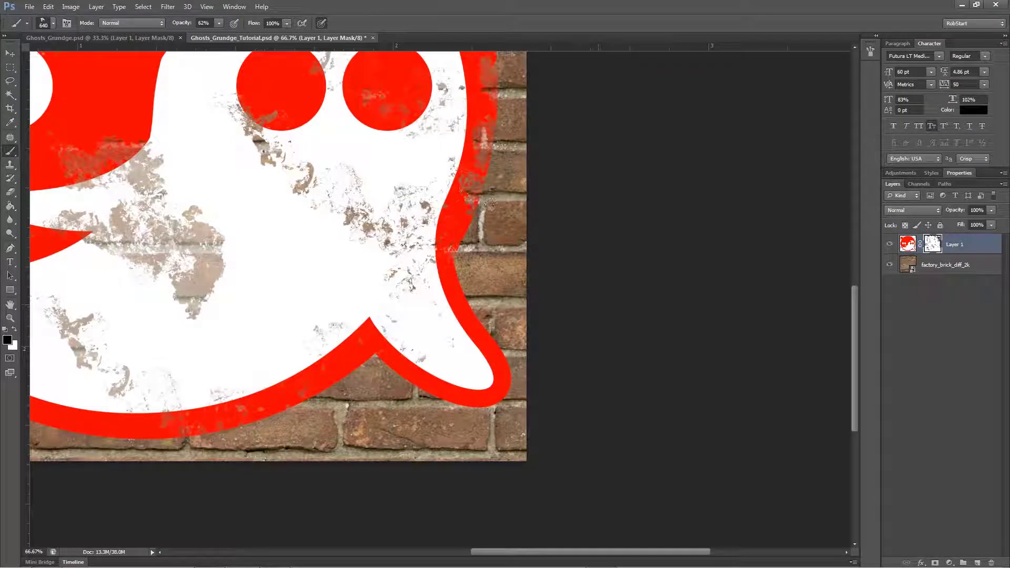
Choose the 782 px grunge brush and stamp wear around the white ghost's tail and the lower red border.
click(53, 24)
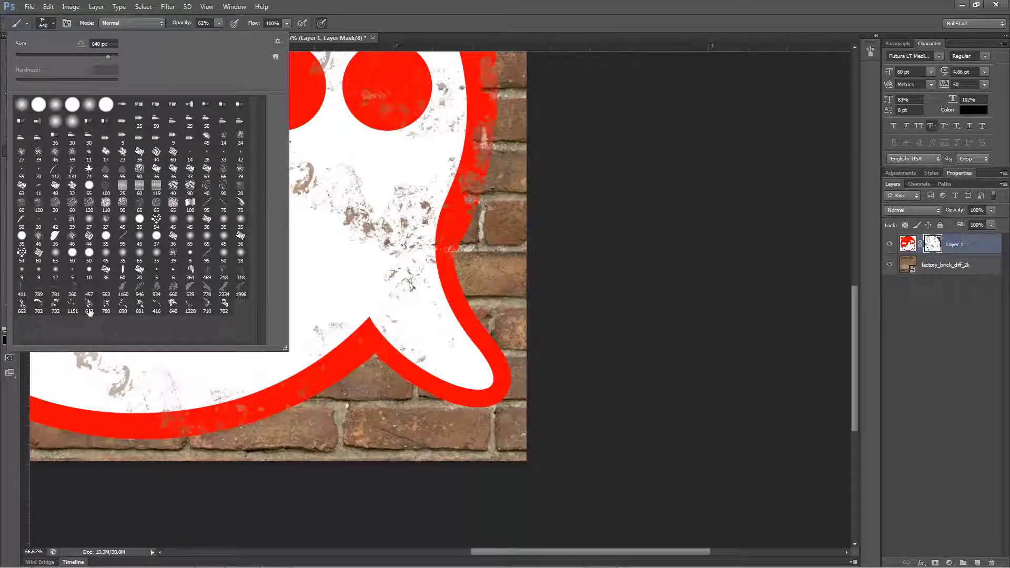
click(39, 304)
click(625, 74)
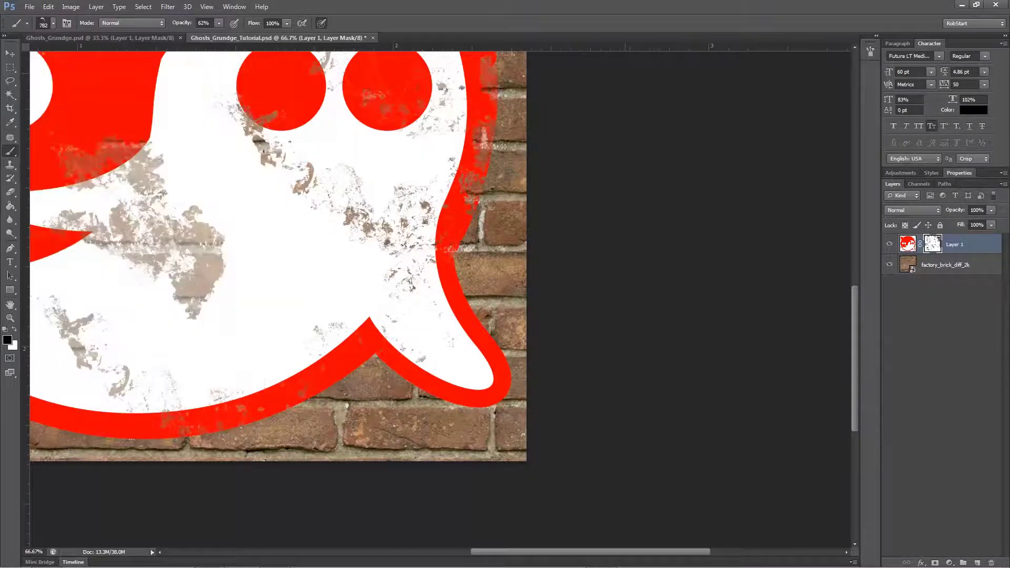
click(510, 397)
click(533, 499)
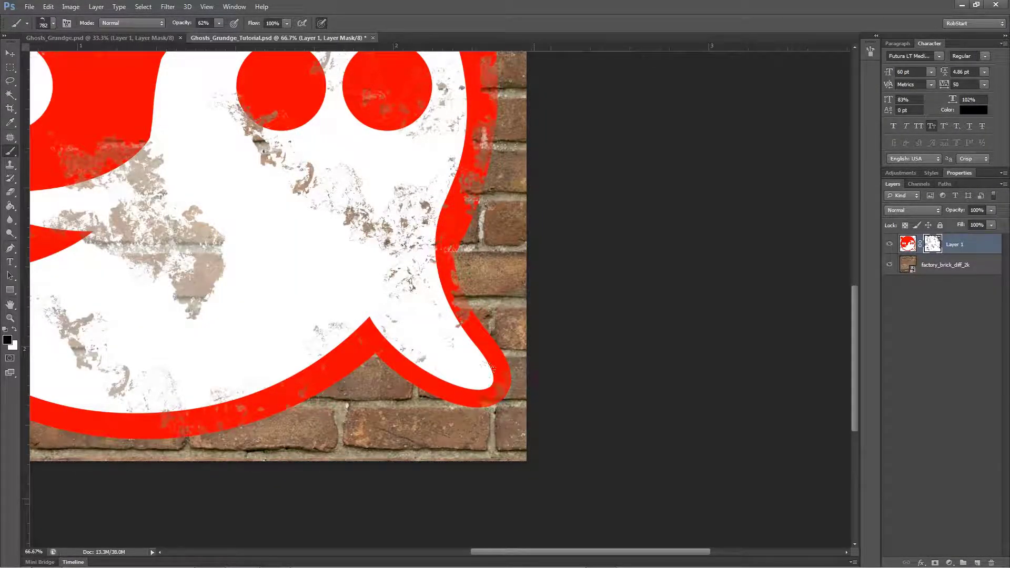
click(437, 386)
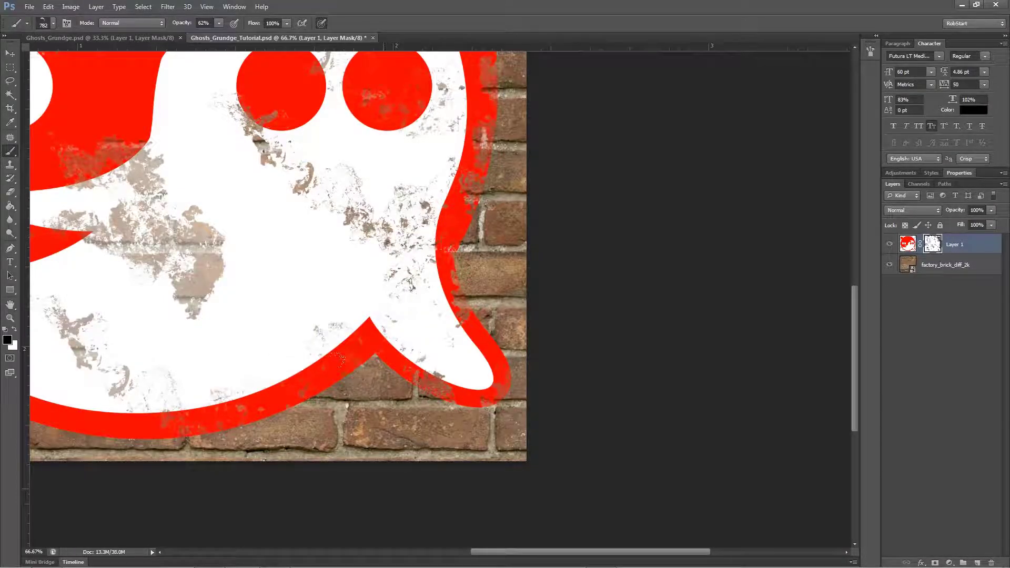
drag(330, 533, 468, 468)
click(228, 410)
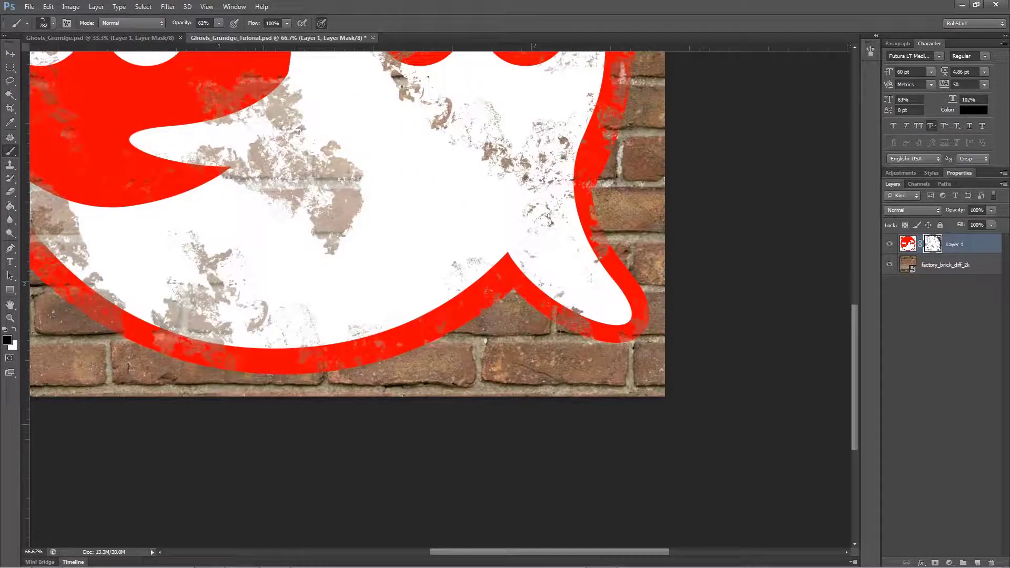
Choose the 732 px grunge brush and wear away the red border along the bottom and lower left of the circle.
click(47, 24)
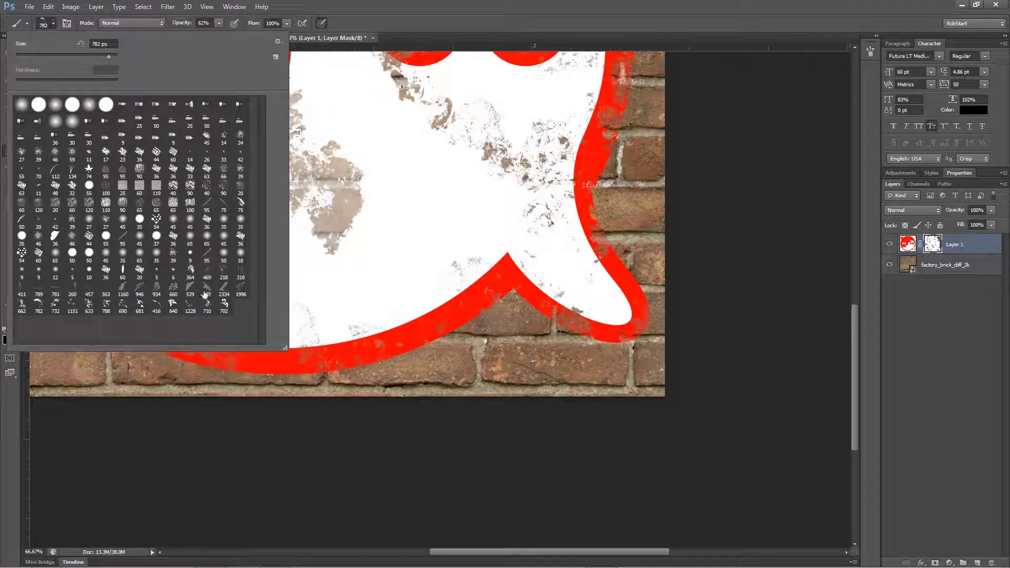
click(55, 308)
click(455, 49)
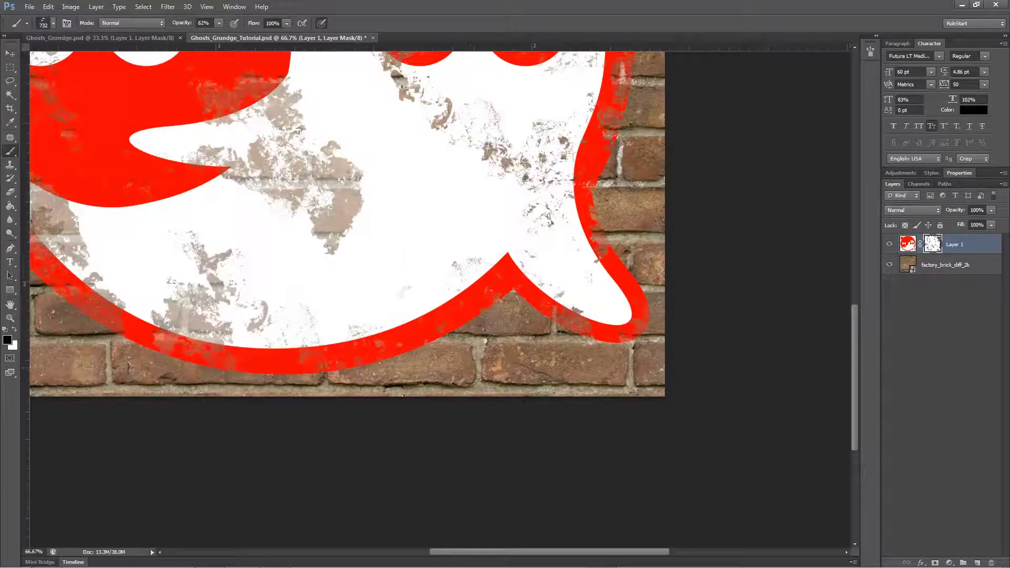
drag(428, 449, 550, 401)
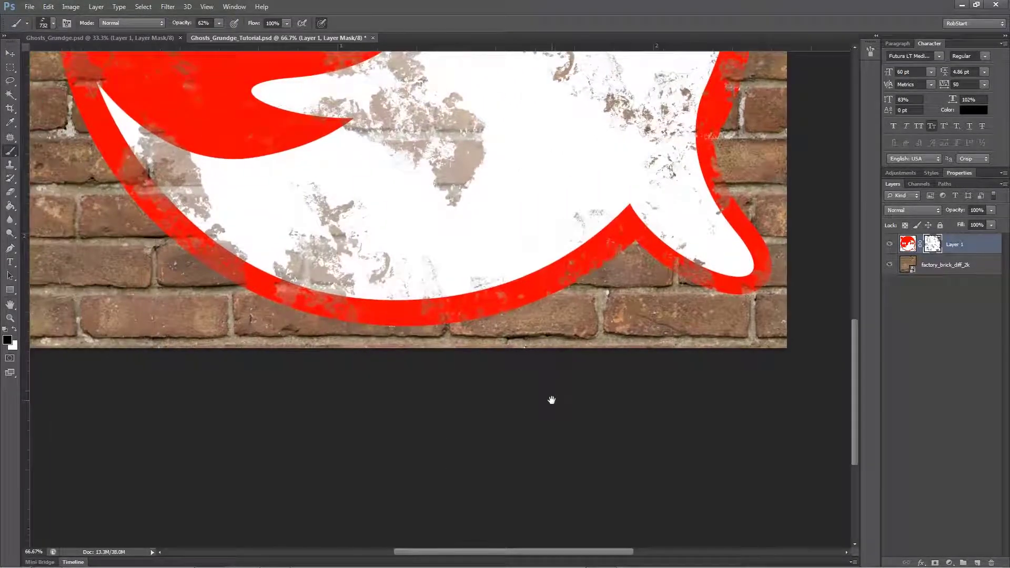
click(524, 388)
click(388, 381)
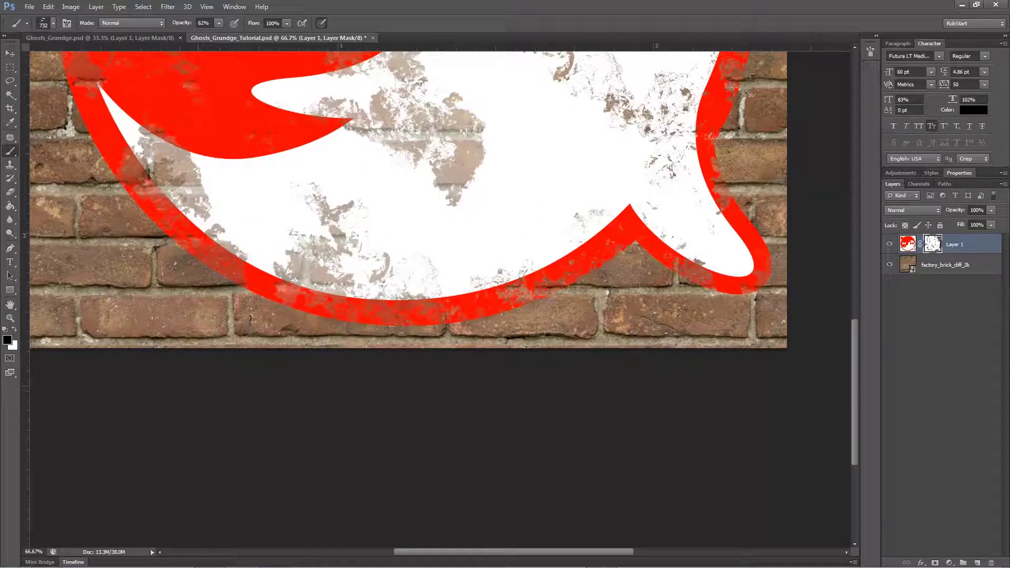
click(191, 323)
Stamp wear along the circle's left edge beside the red ghost's face with the 732 px brush.
drag(183, 310, 397, 403)
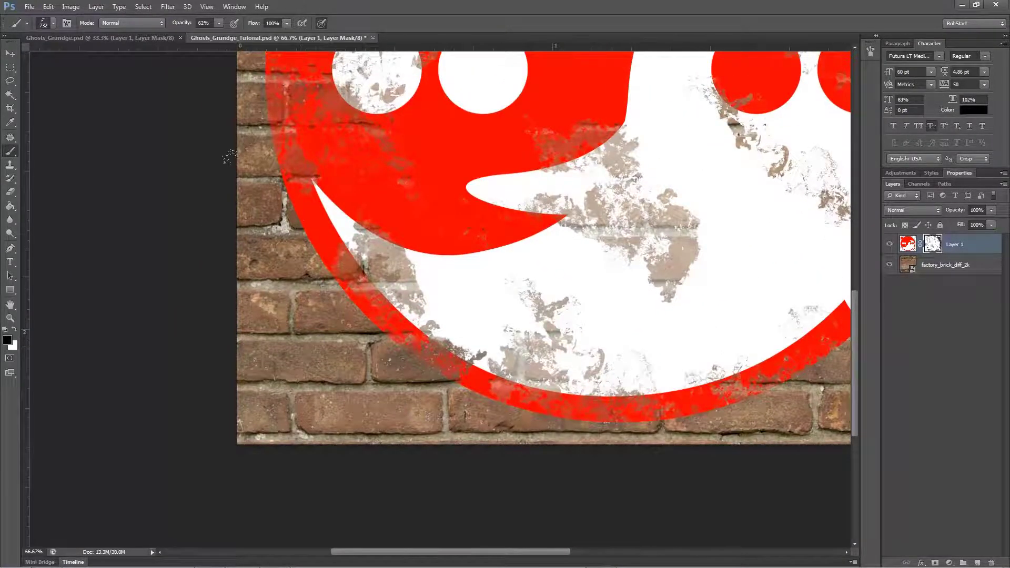
drag(331, 82, 397, 270)
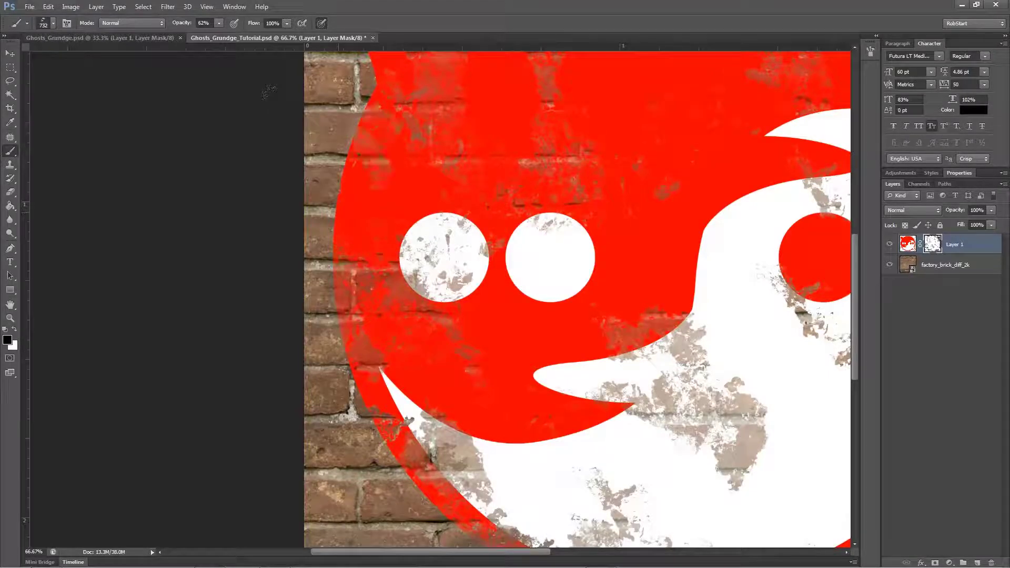
click(303, 312)
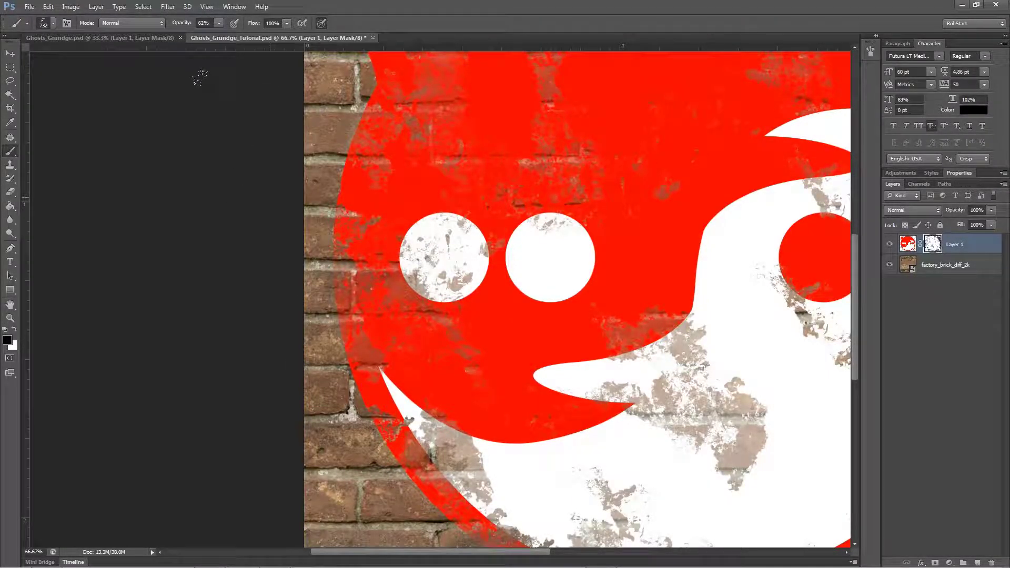
Switch to Ghosts_Grundge.psd, preview the artwork over the brick layer, then hide that layer and save the file.
click(100, 38)
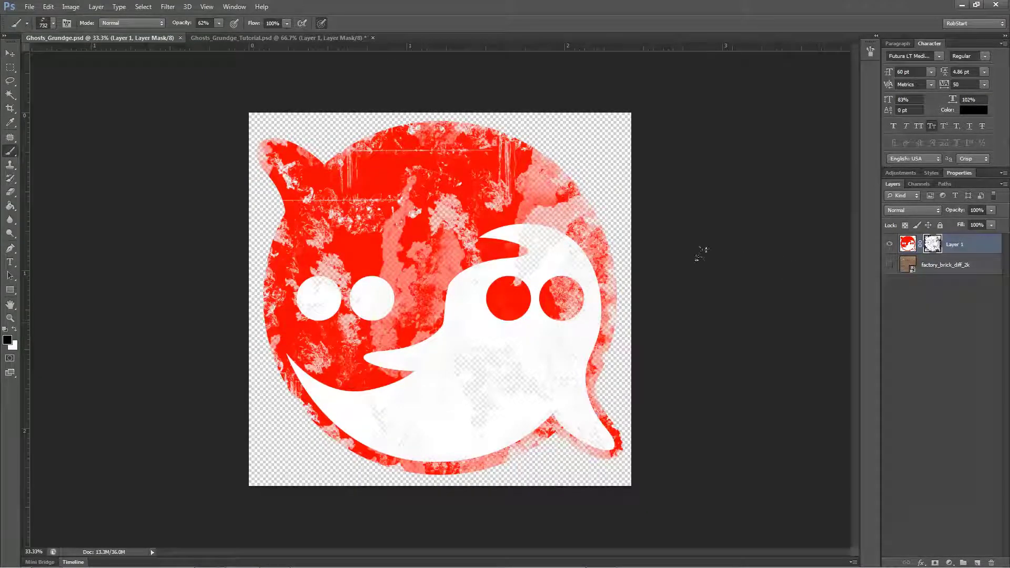
click(889, 265)
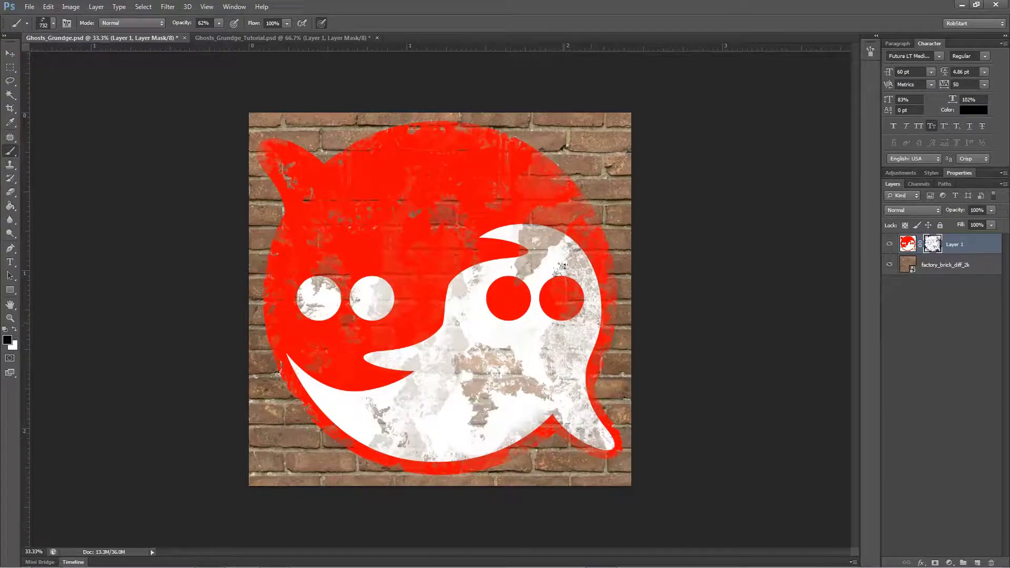
click(889, 265)
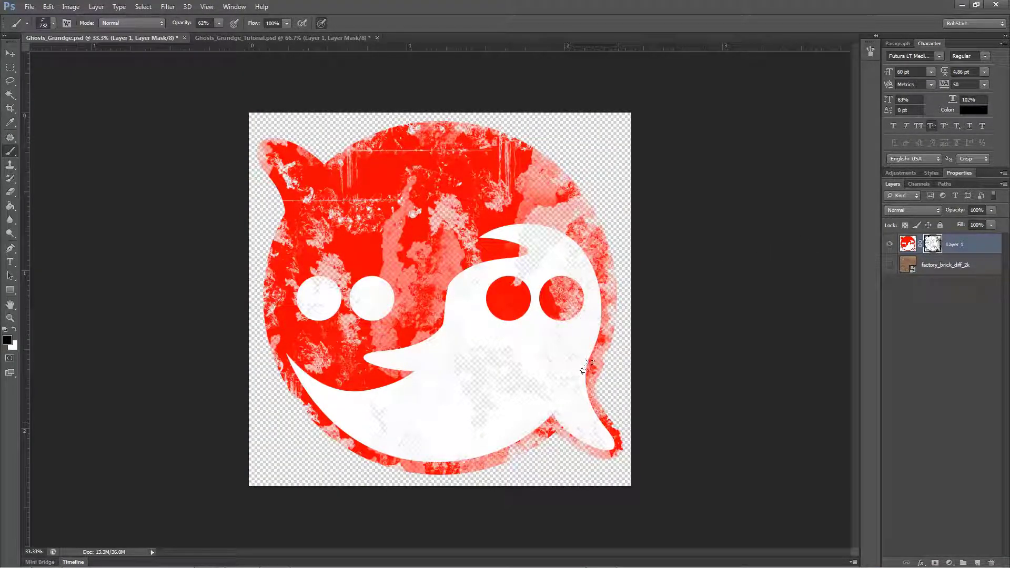
key(ctrl+s)
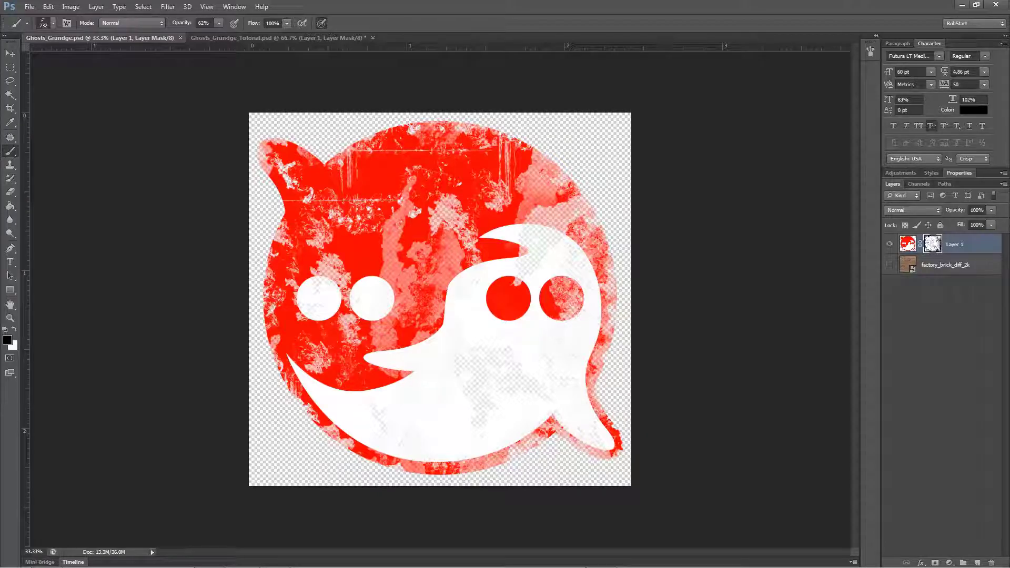
Switch to Blender and replace the image in the Ghosts.psd texture node with Ghosts_Grundge.psd.
click(962, 5)
click(757, 7)
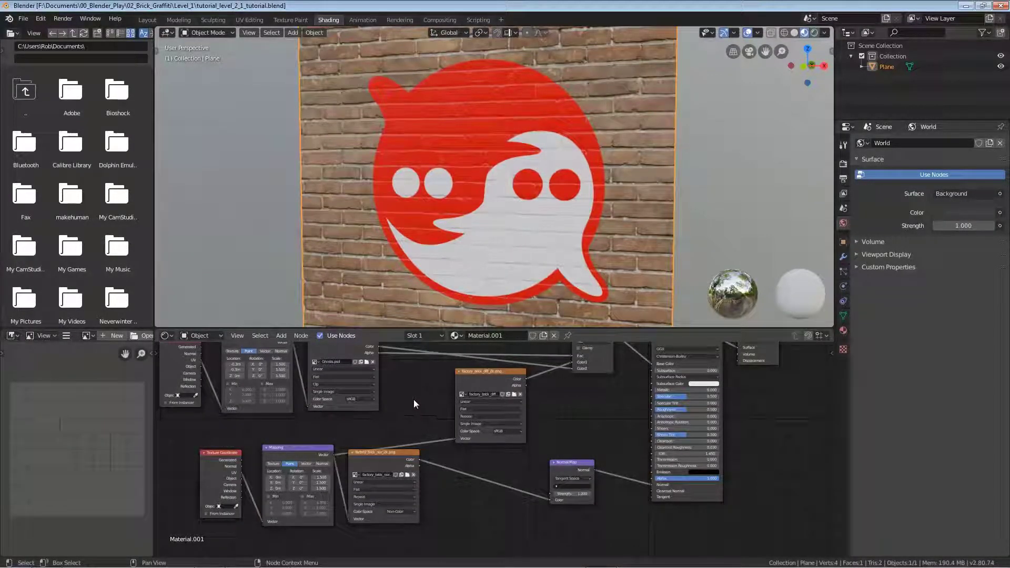
middle_drag(413, 396, 451, 443)
click(381, 391)
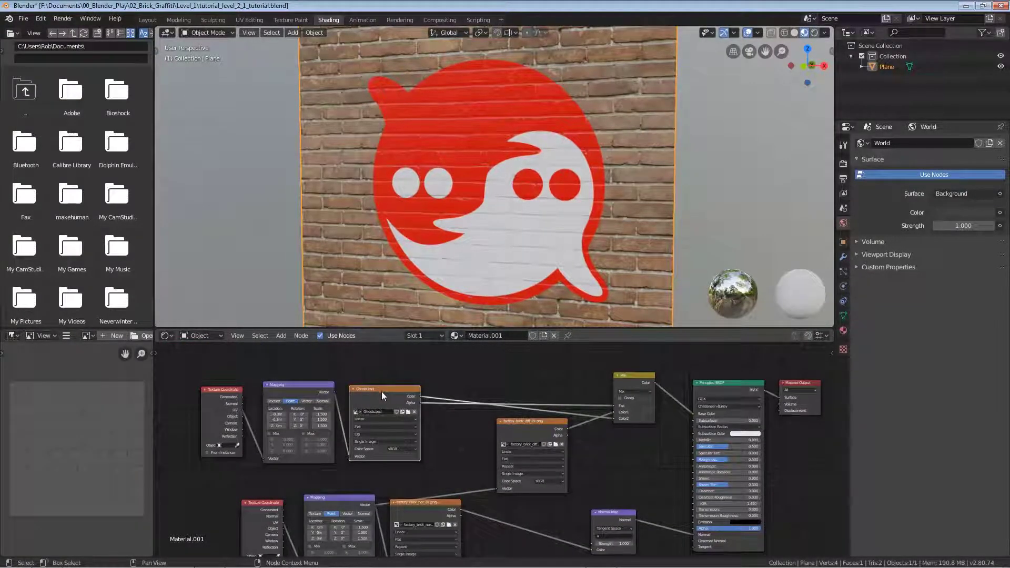
click(408, 412)
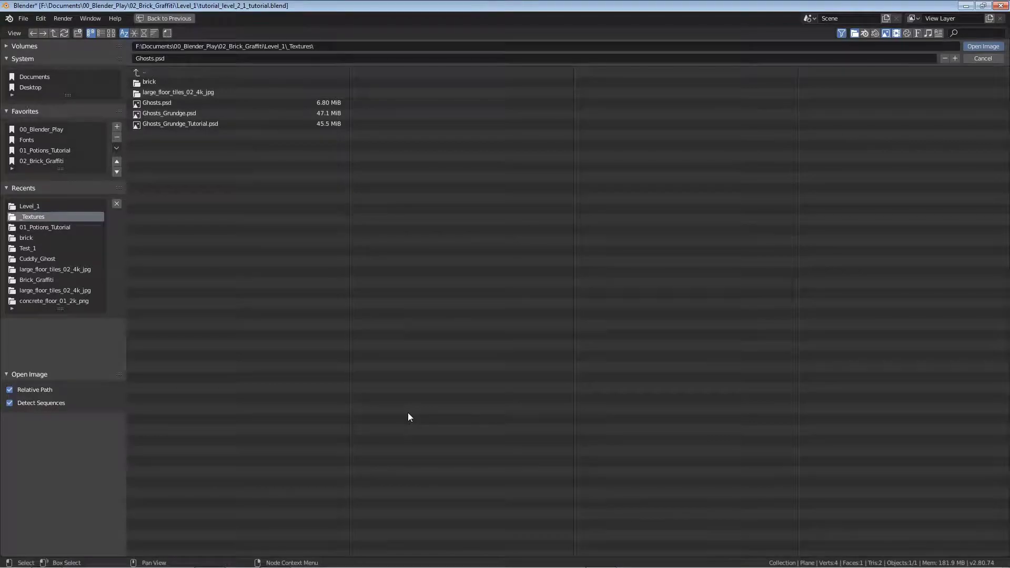
click(207, 114)
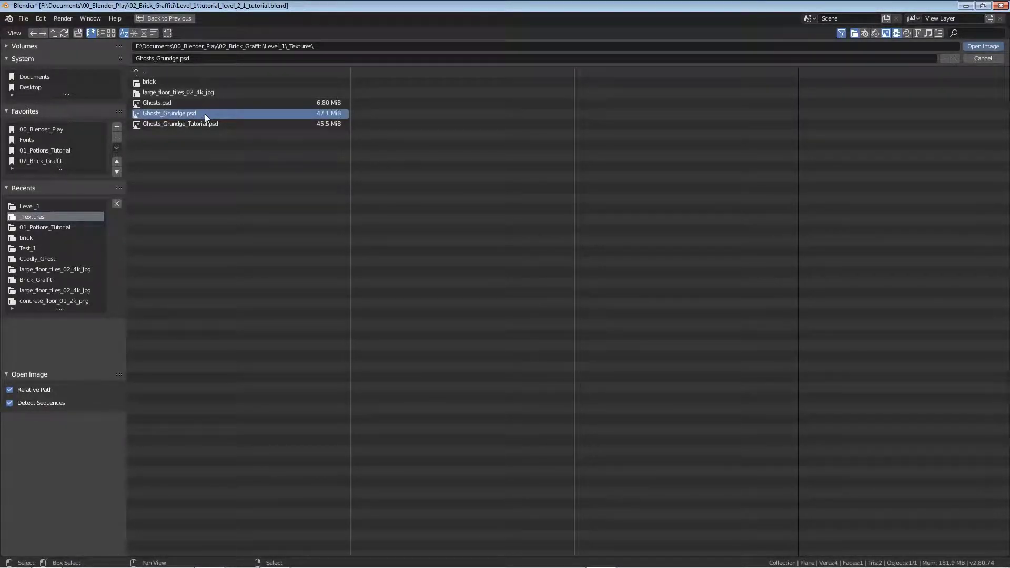
double_click(204, 114)
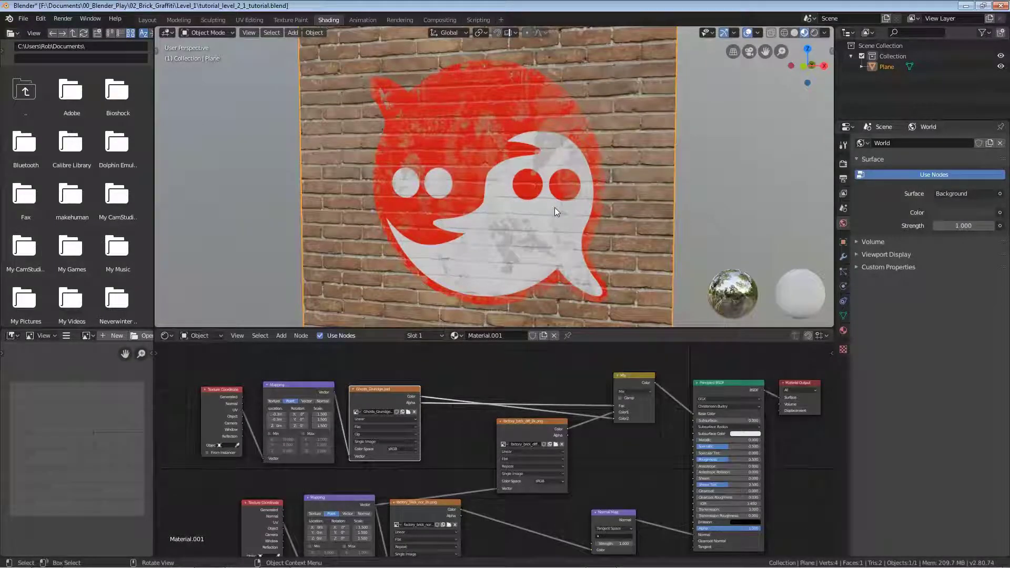
Examine the worn graffiti on the brick wall up close, as a whole, and from an angle.
scroll(564, 213, up, 3)
scroll(554, 222, up, 4)
scroll(553, 222, down, 5)
scroll(440, 232, up, 4)
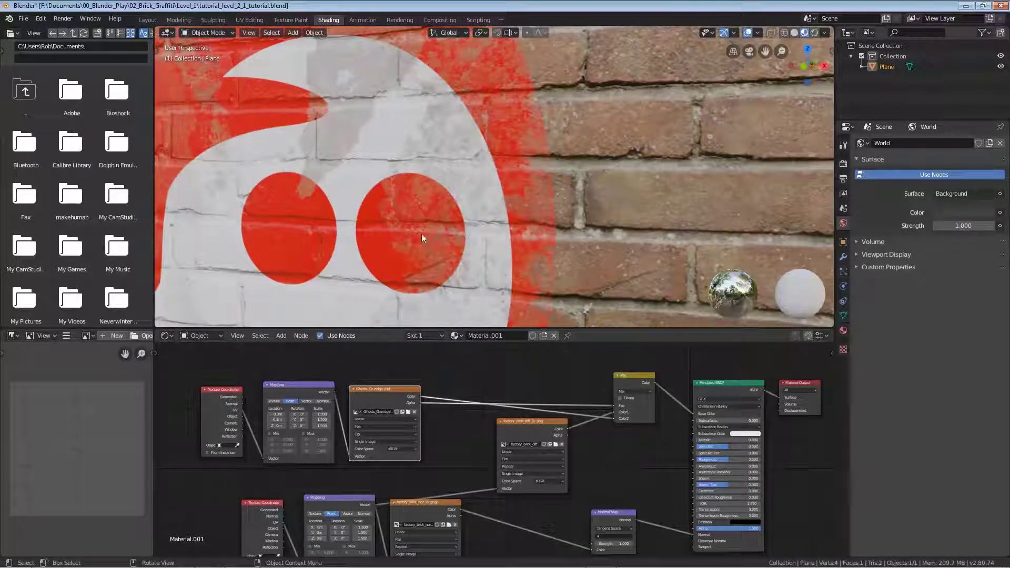
scroll(394, 217, down, 5)
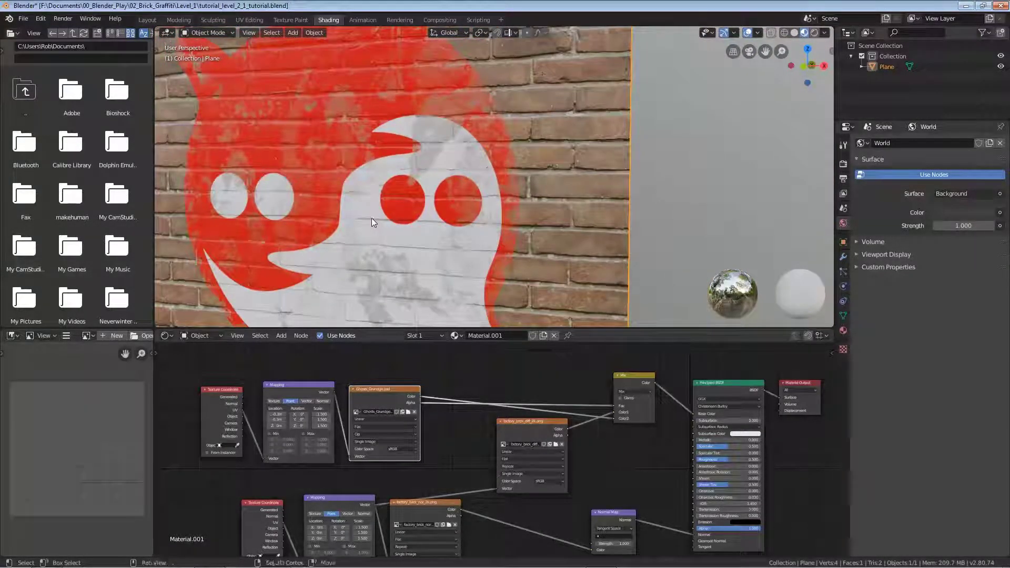
scroll(405, 217, down, 1)
scroll(396, 226, down, 2)
middle_drag(389, 237, 428, 252)
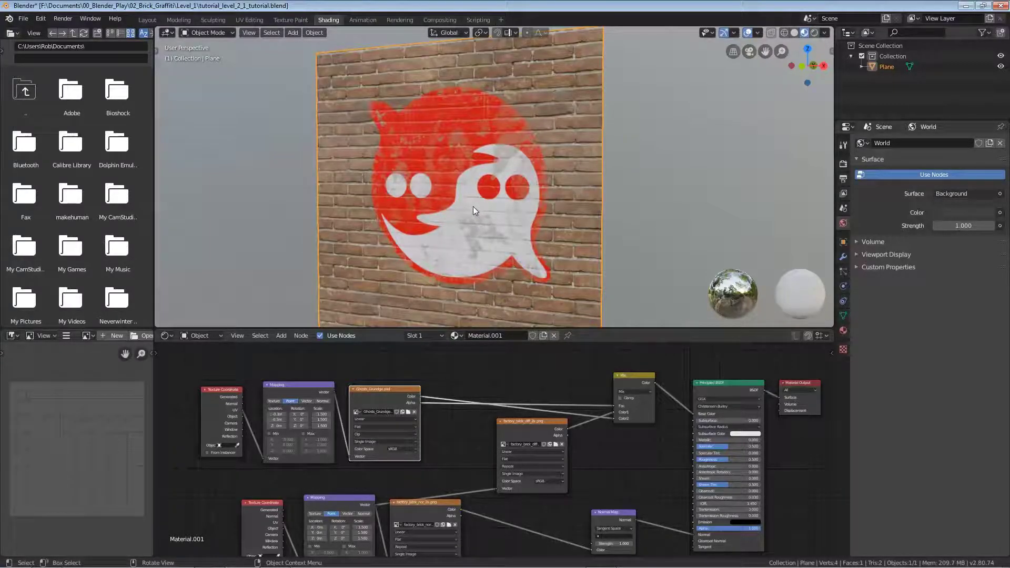
scroll(485, 205, up, 2)
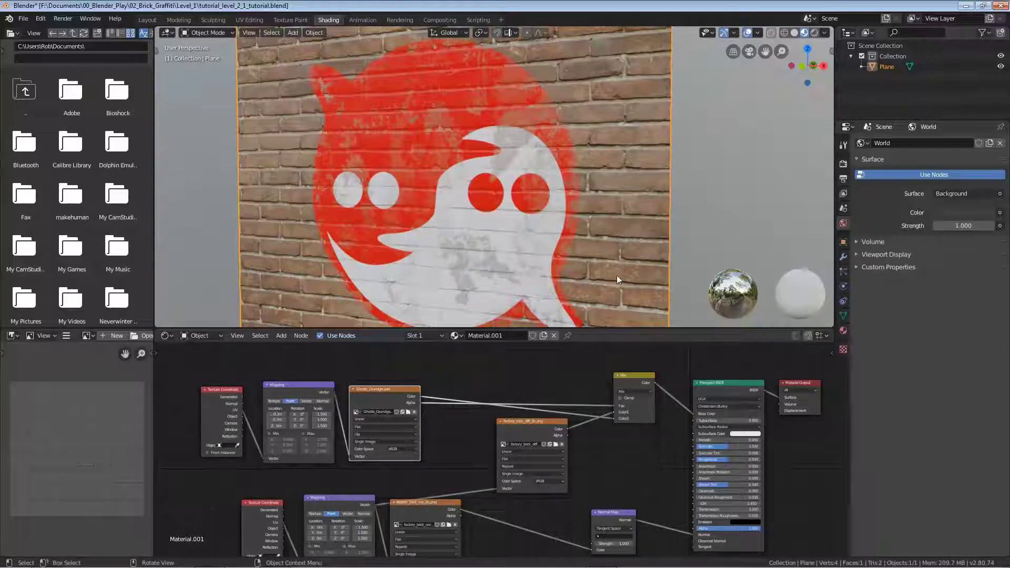
Switch the 3D viewport to Rendered shading and frame the whole brick wall.
key(z)
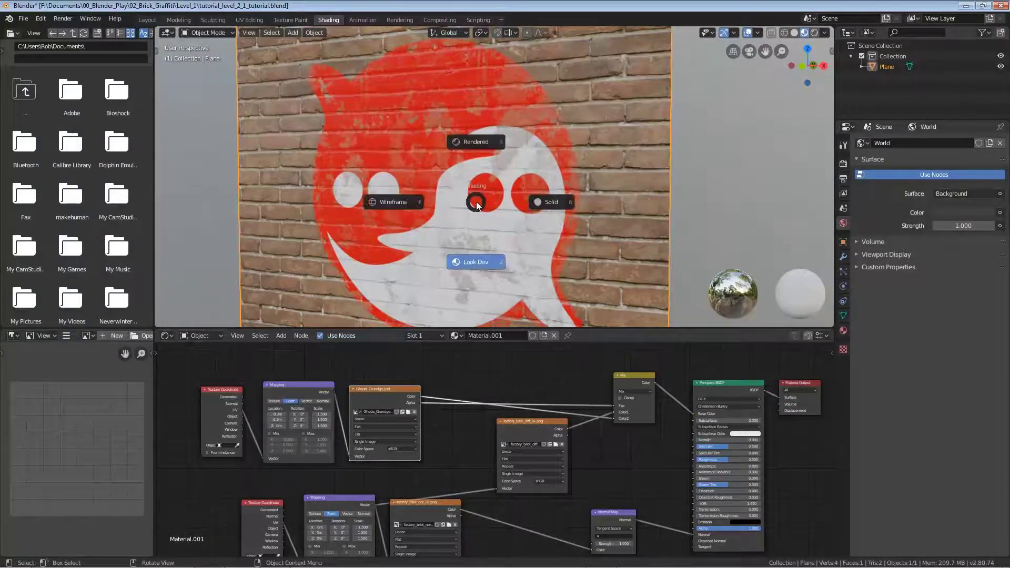
click(476, 157)
scroll(440, 209, down, 2)
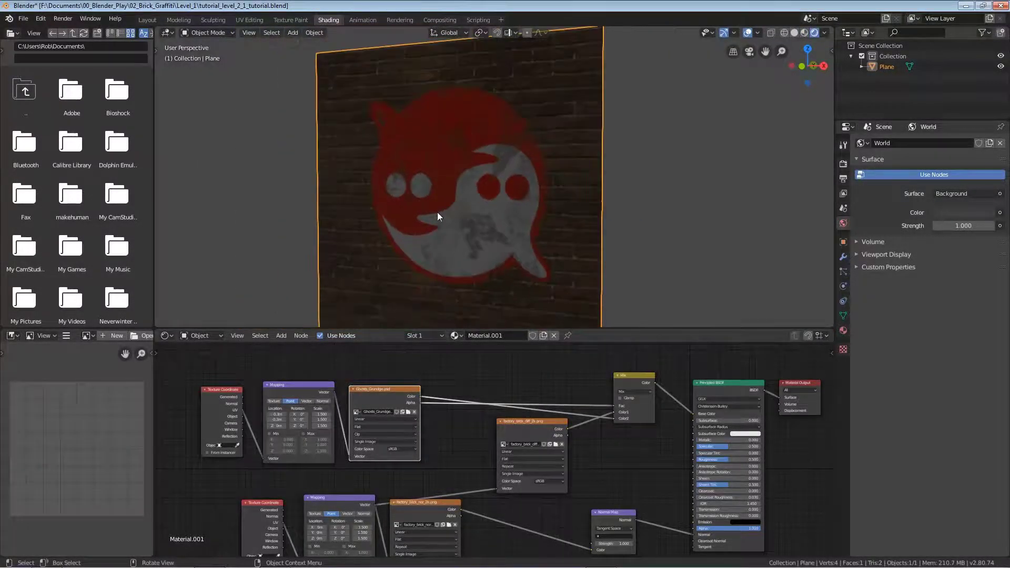
Add a point light to the scene and raise it along the Z axis to the upper half of the graffiti.
scroll(439, 213, down, 3)
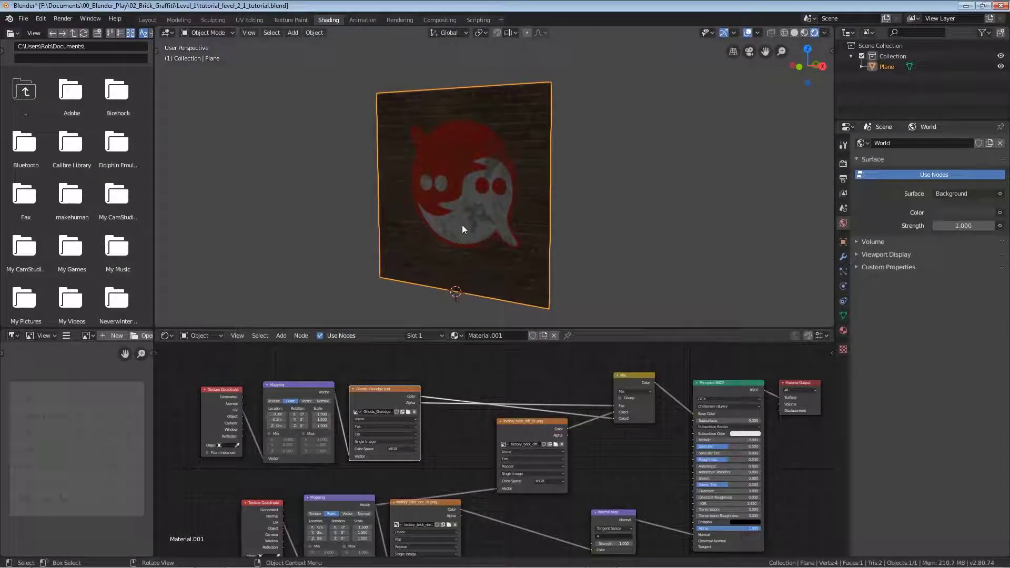
key(shift+a)
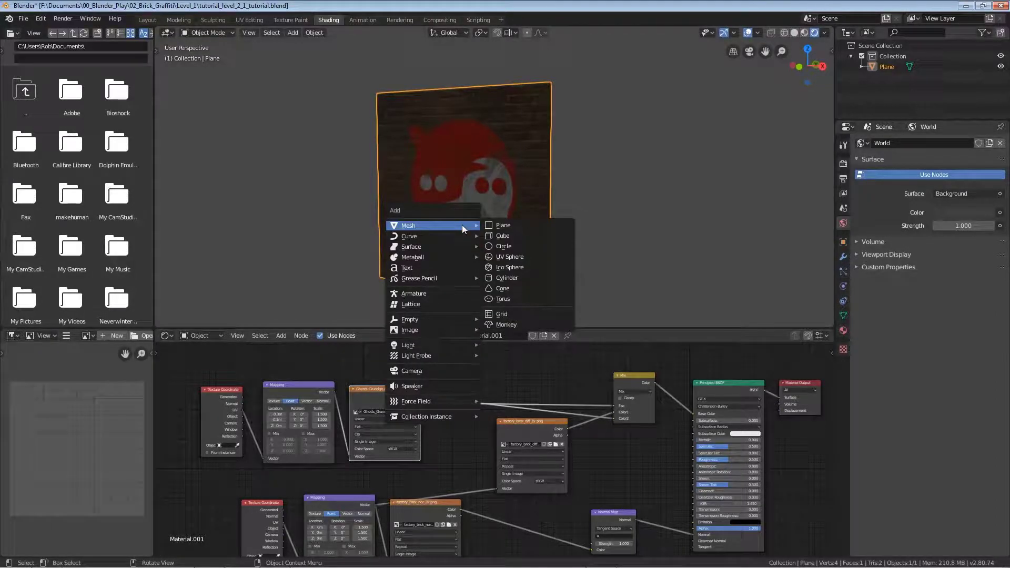
mouse_move(424, 345)
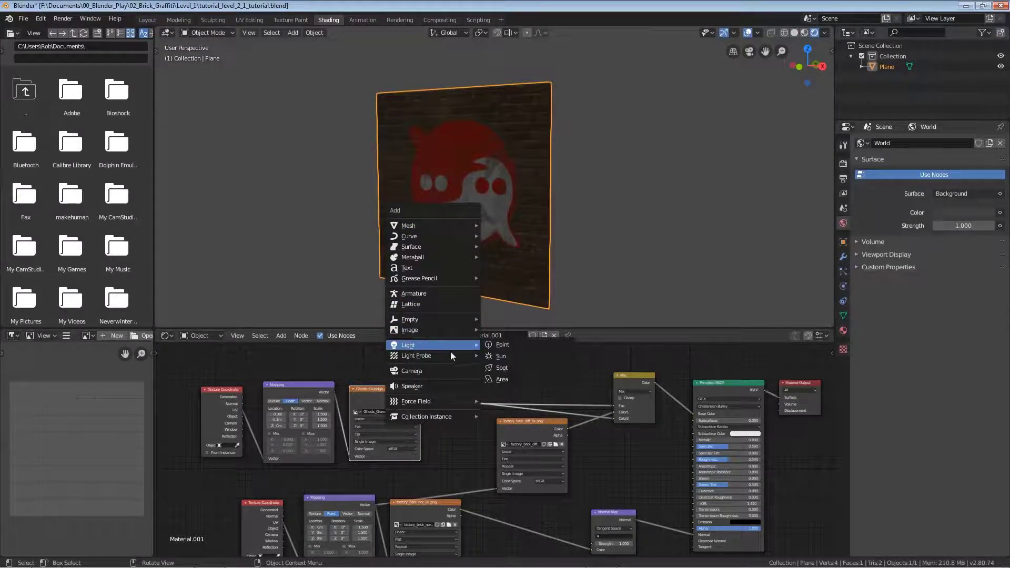
click(494, 345)
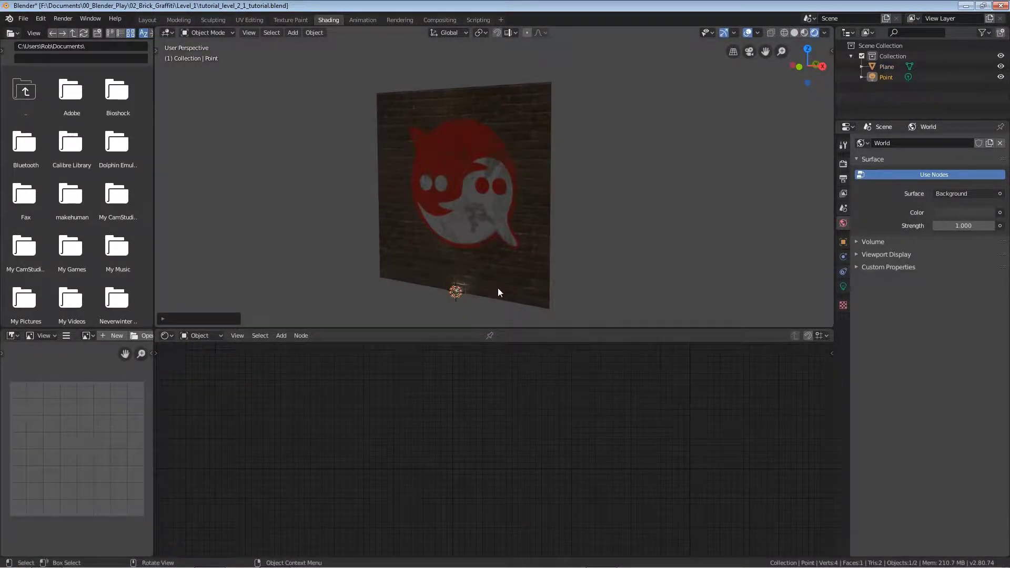
key(g)
key(z)
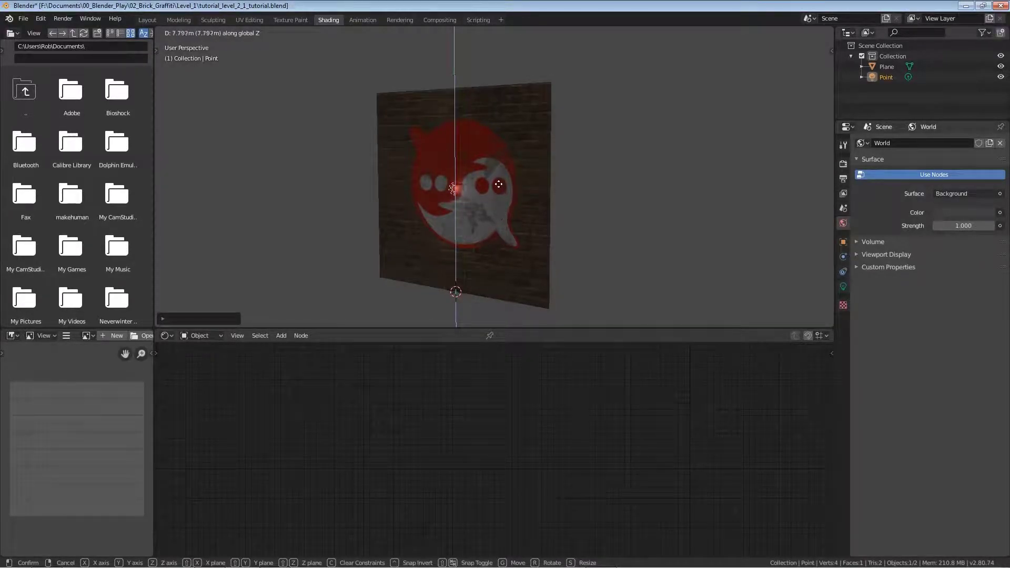
click(496, 166)
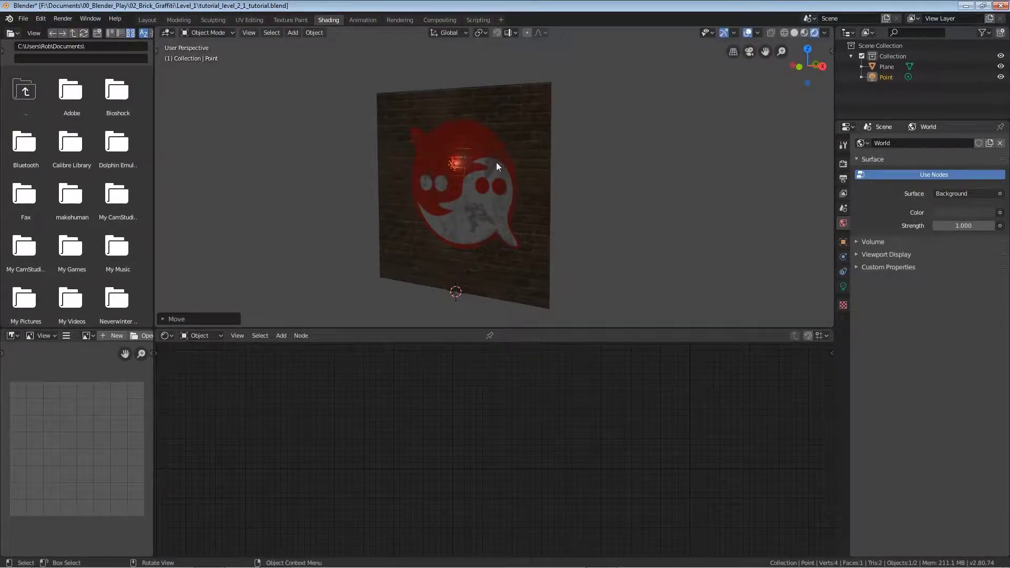
Move the point light along negative Y out in front of the wall and raise it along Z near the wall's upper edge.
key(g)
key(y)
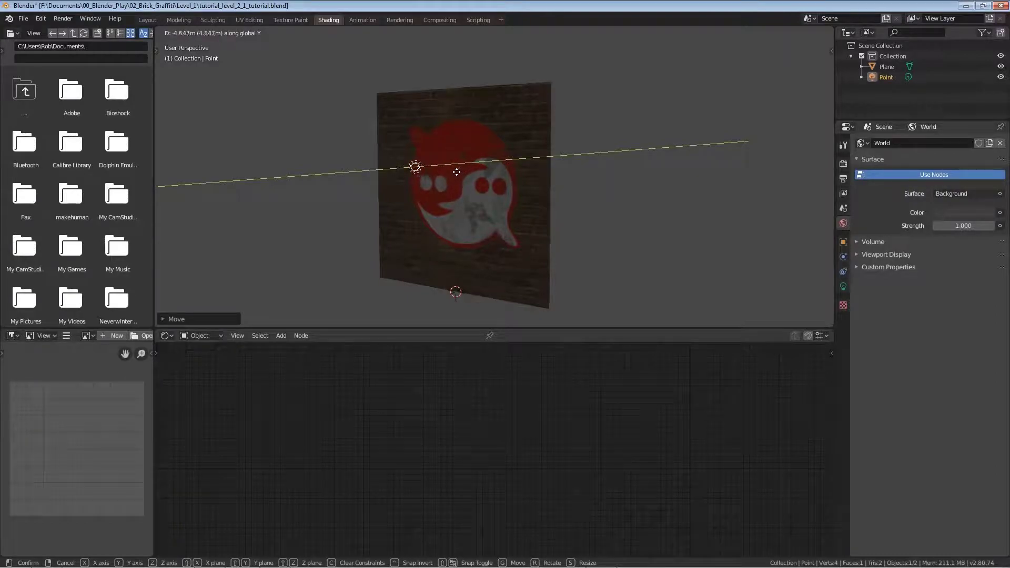
click(440, 181)
key(g)
key(z)
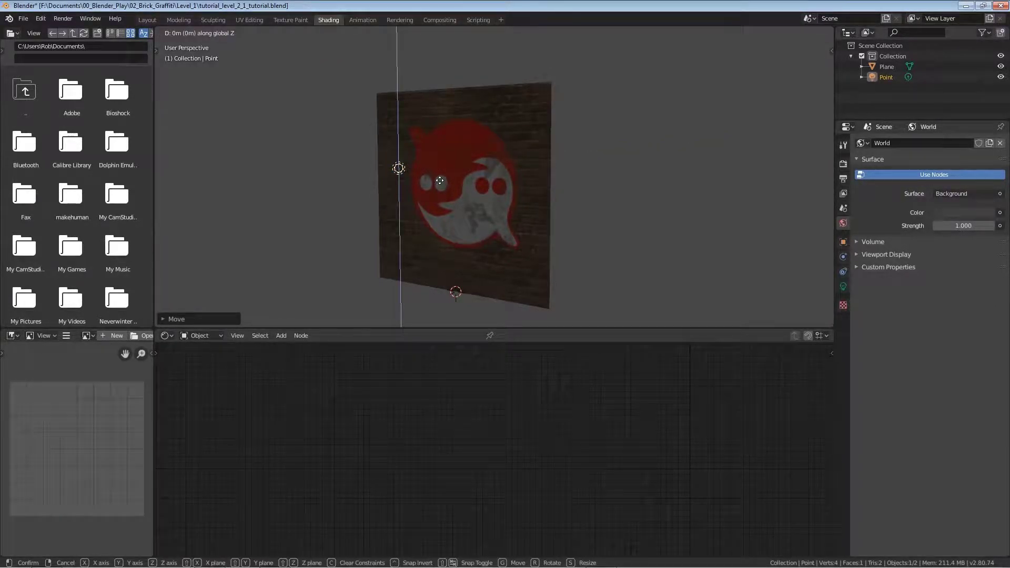
click(471, 153)
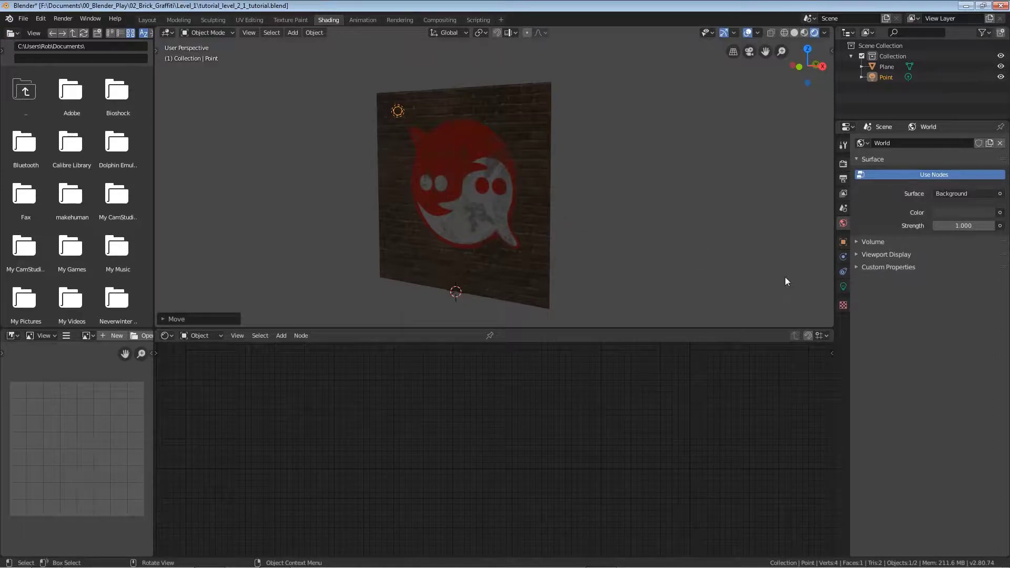
Try a point light power of 1000 W, and settle on 5000 W.
click(841, 285)
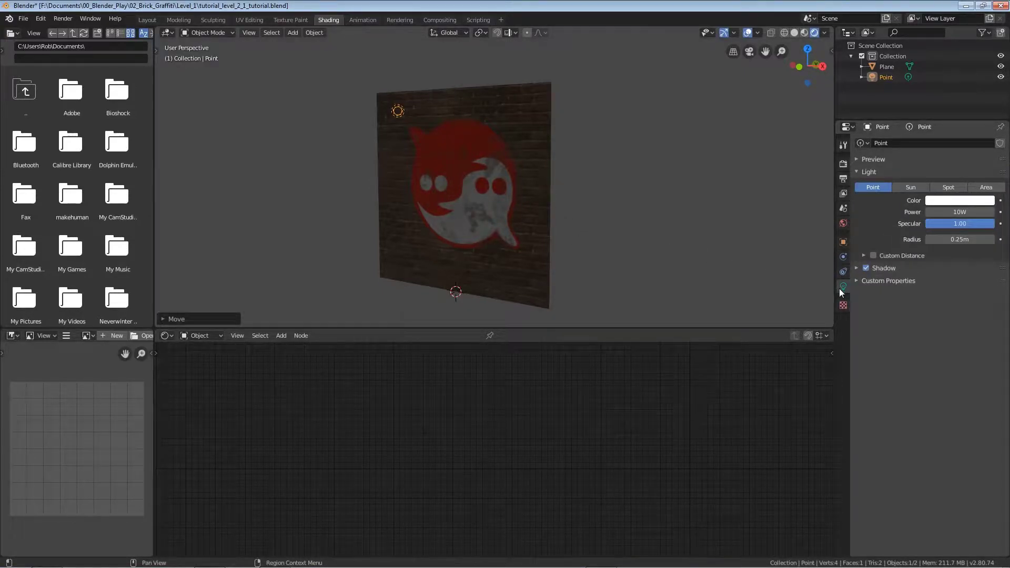
click(957, 211)
key(Return)
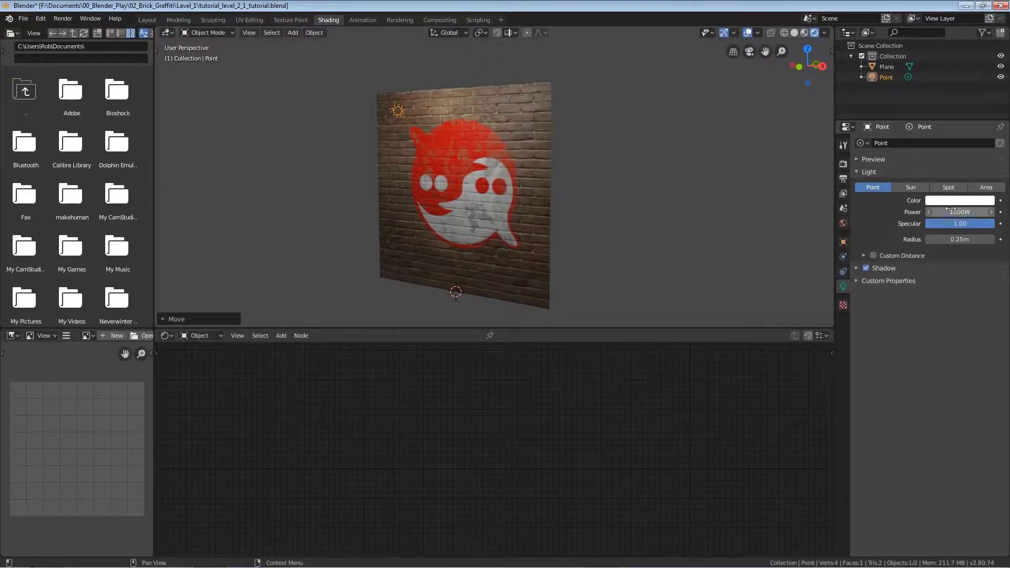
click(951, 211)
double_click(931, 212)
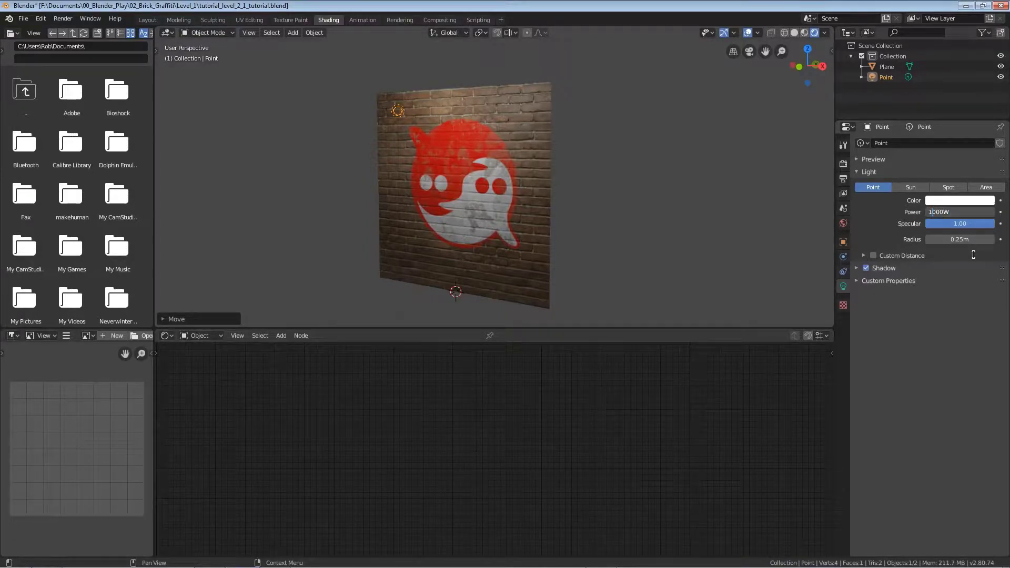
key(Return)
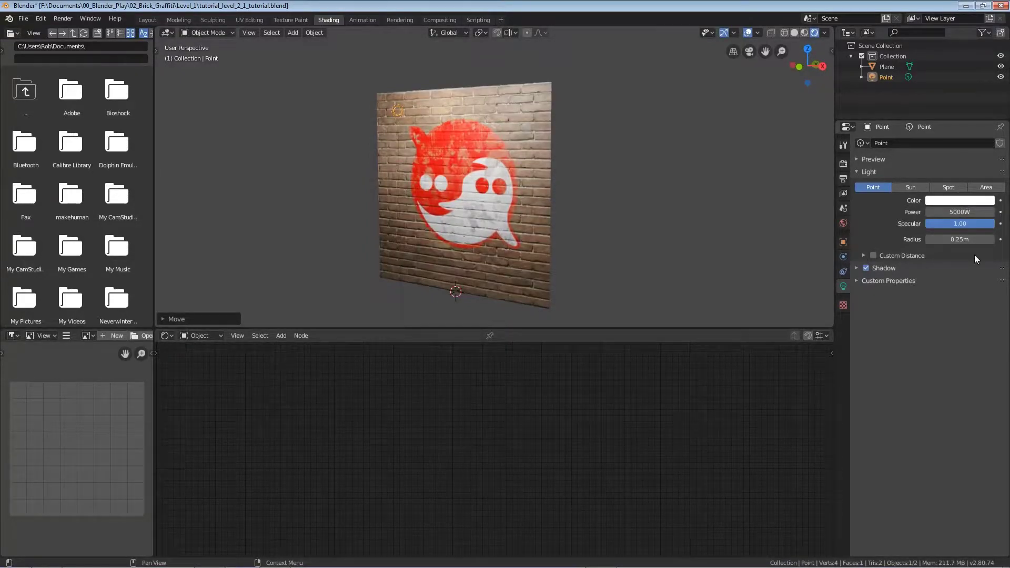
Examine the lit graffiti up close and compare the wall in Look Dev shading with Rendered shading.
scroll(473, 206, up, 2)
scroll(469, 194, up, 8)
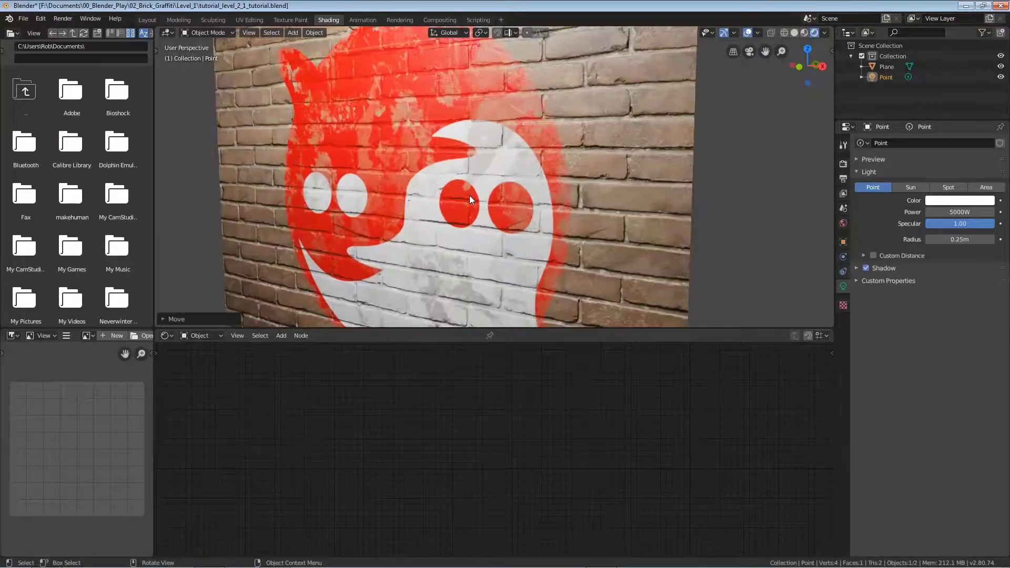
middle_drag(687, 216, 629, 213)
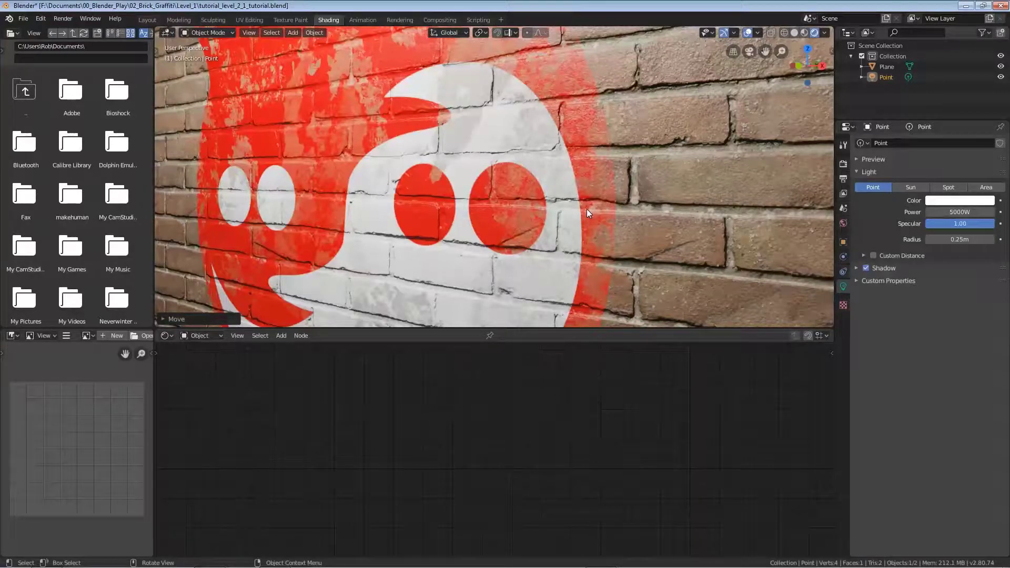
key(z)
click(591, 267)
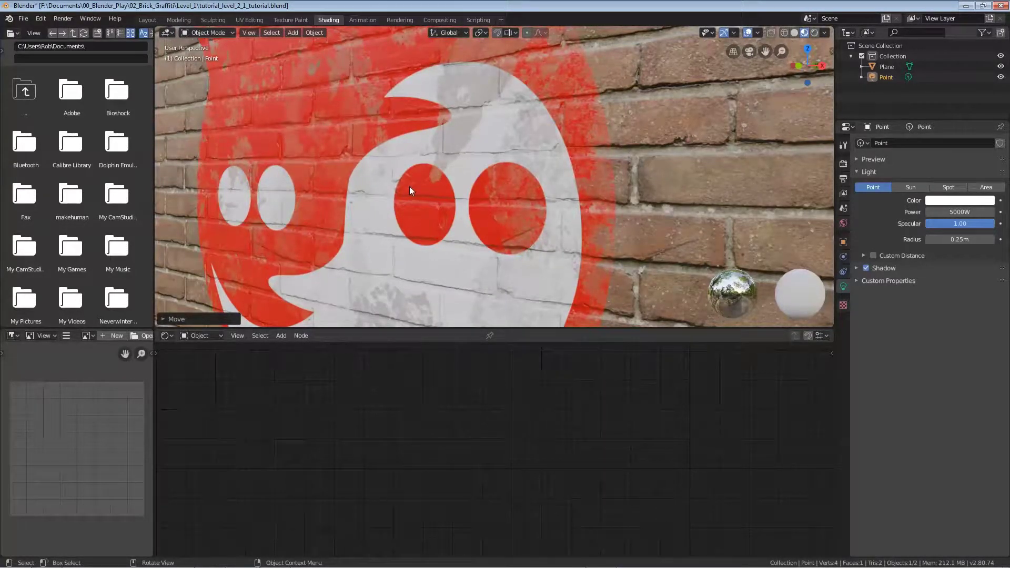
key(z)
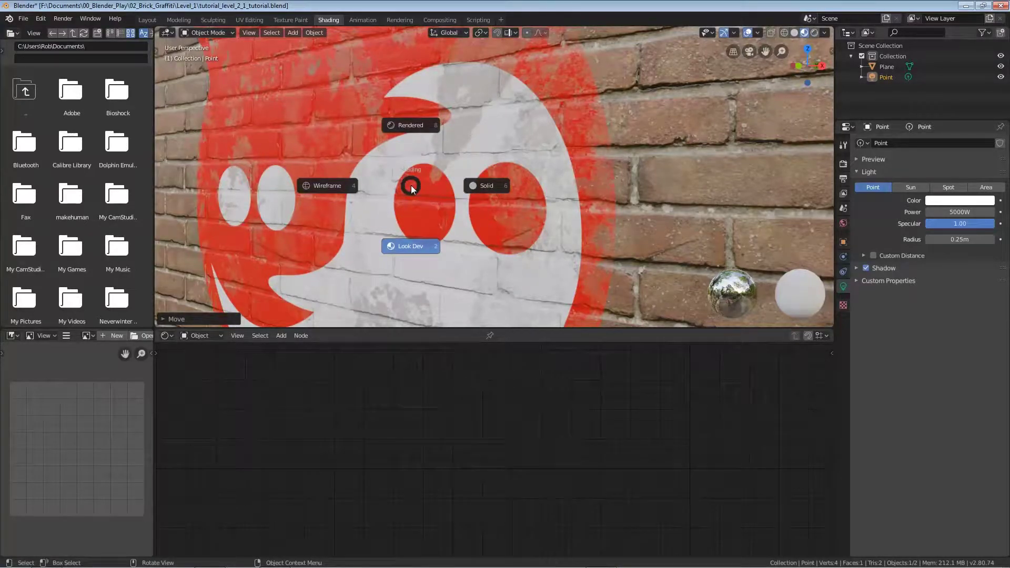
click(409, 137)
middle_drag(439, 183, 454, 225)
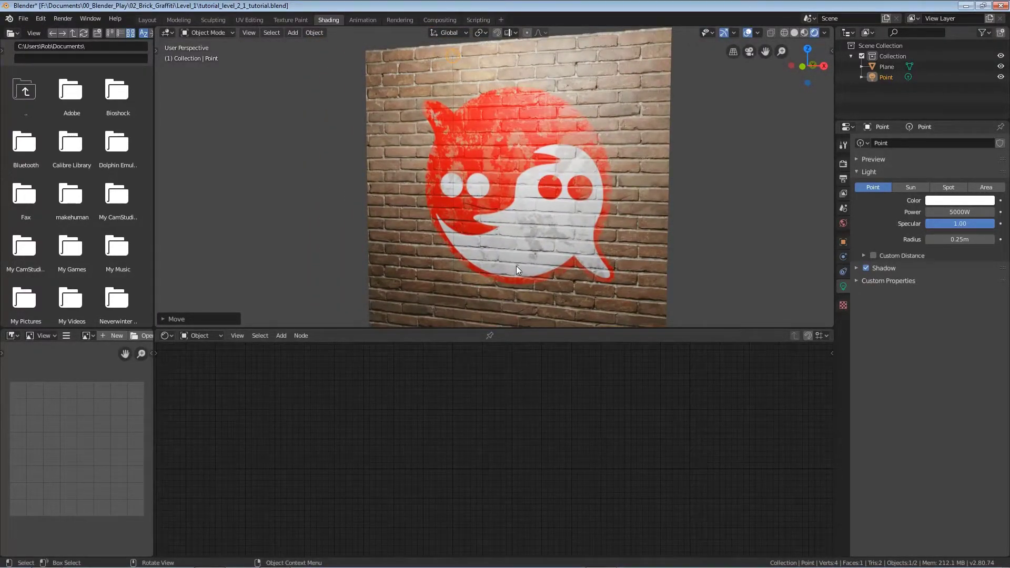
Enlarge the 3D viewport over the node editor area and frame the whole graffiti on the brick wall.
scroll(516, 266, up, 6)
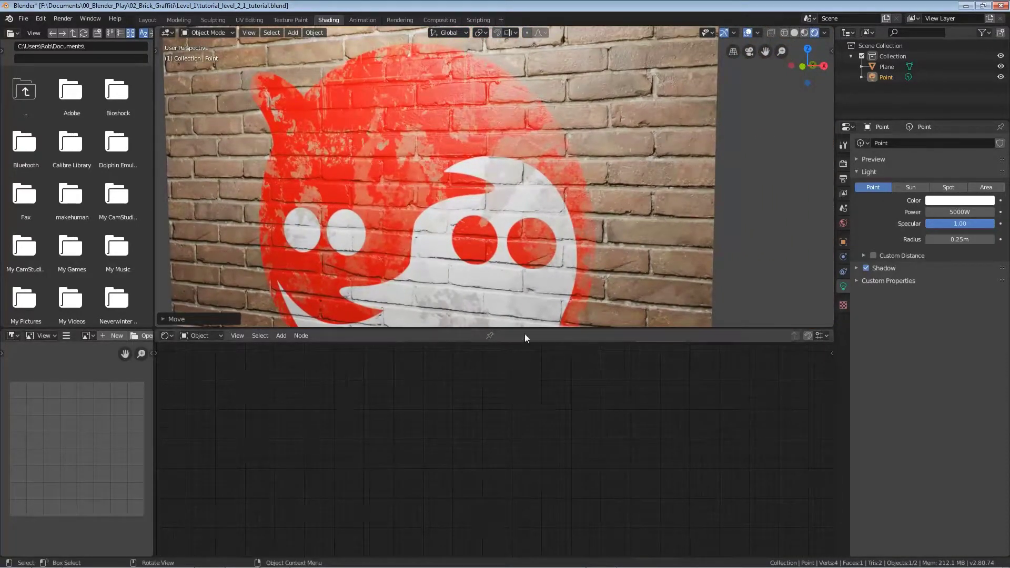
drag(523, 330, 538, 503)
middle_drag(498, 389, 464, 389)
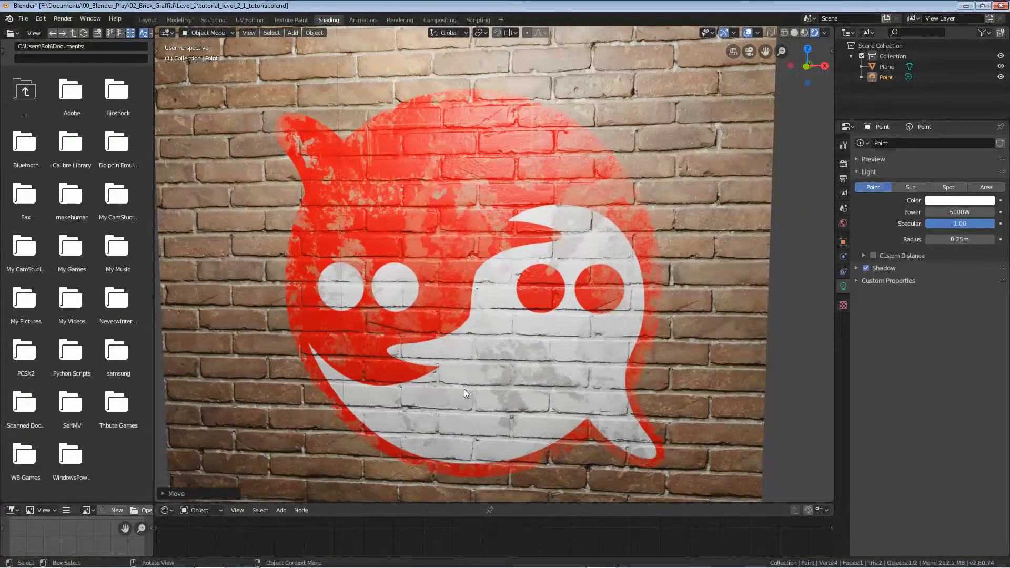